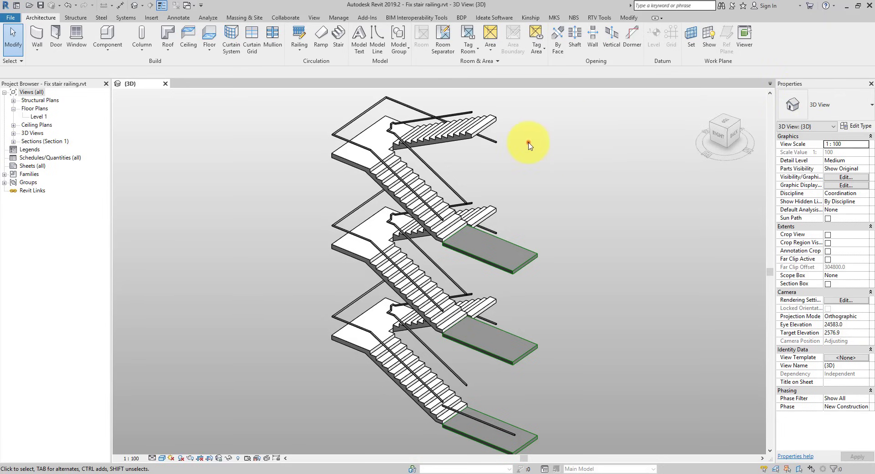
# Examine the multistorey stair's railings in 3D at the intermediate landings, floor landings and lowest flight.
pyautogui.scroll(5, 395, 112)
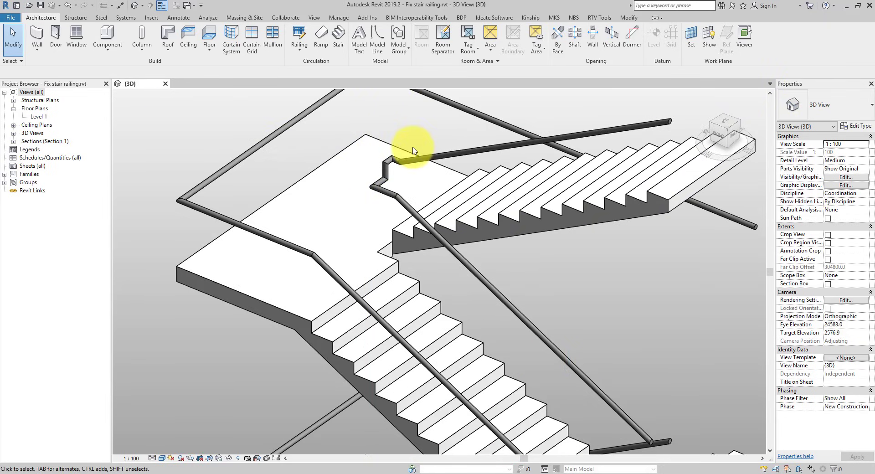
pyautogui.scroll(-2, 413, 151)
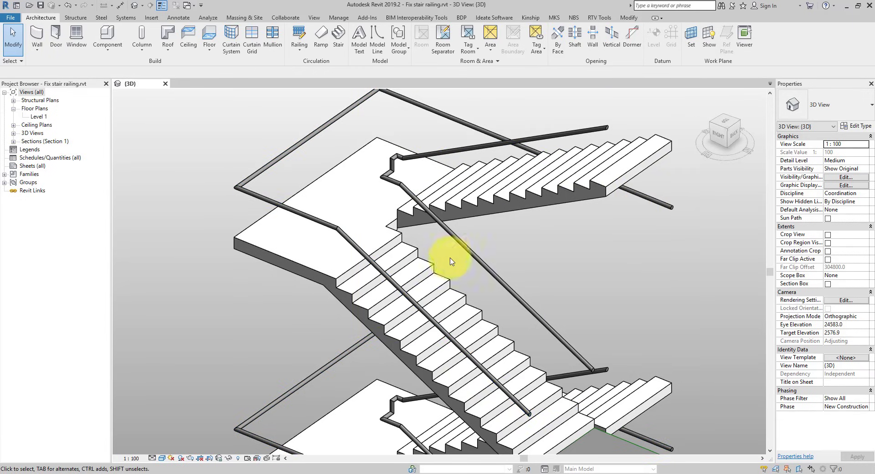
pyautogui.scroll(-4, 527, 195)
pyautogui.scroll(4, 510, 332)
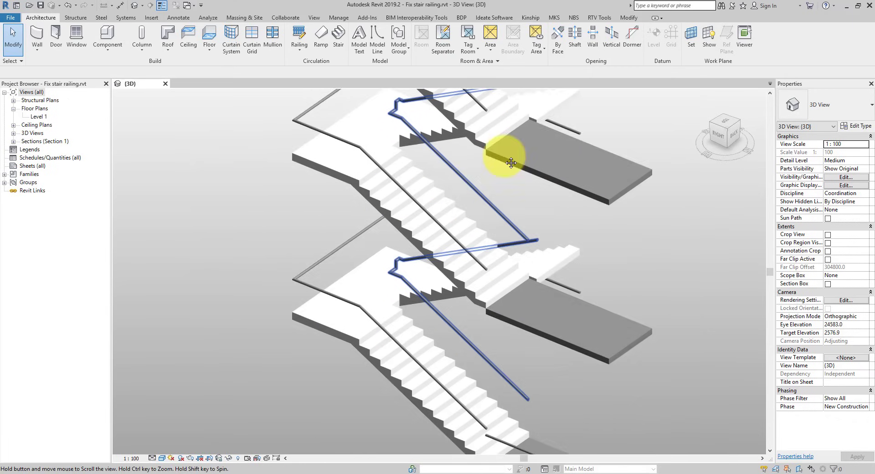
pyautogui.scroll(2, 545, 360)
pyautogui.moveTo(547, 371); pyautogui.dragTo(563, 289, button='middle')
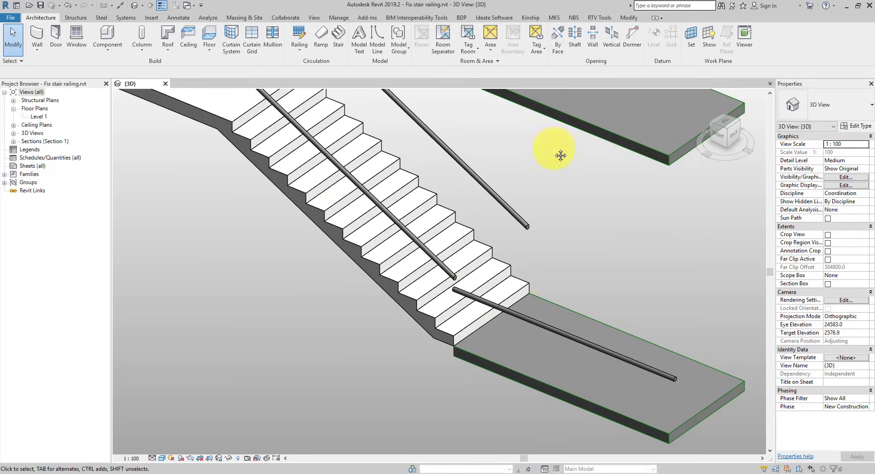
pyautogui.scroll(-3, 561, 153)
pyautogui.scroll(2, 489, 312)
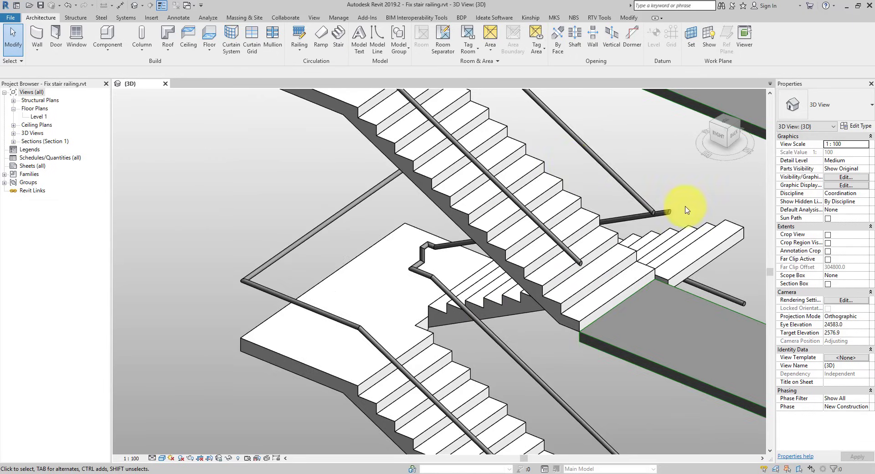
pyautogui.scroll(-5, 625, 205)
pyautogui.scroll(5, 638, 211)
# View the stair from the right side and examine where the sloping rails end at the floor landings.
pyautogui.click(724, 136)
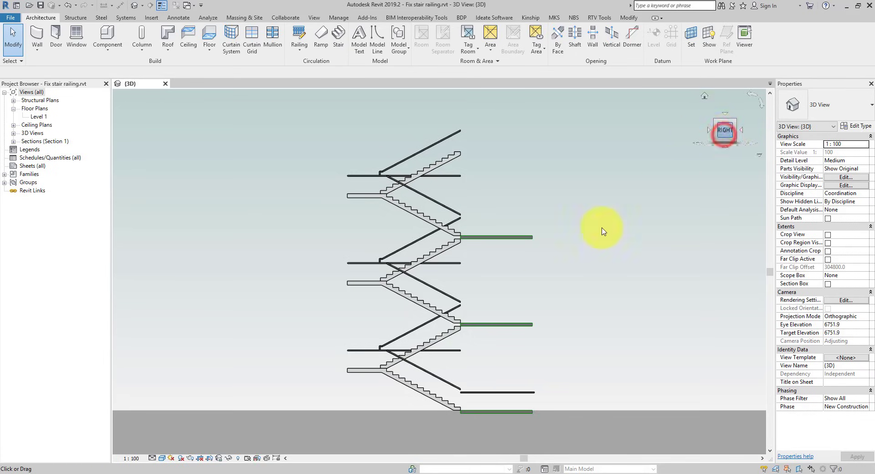
pyautogui.scroll(6, 475, 312)
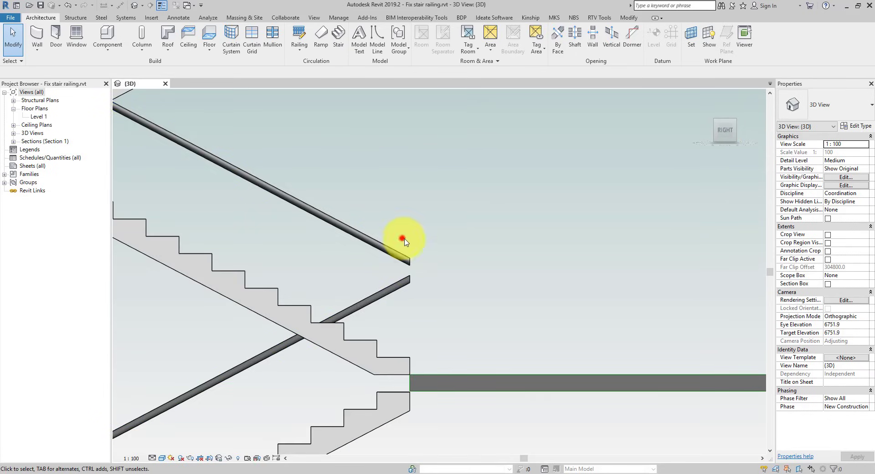
pyautogui.moveTo(403, 240); pyautogui.dragTo(479, 296)
pyautogui.scroll(-4, 466, 263)
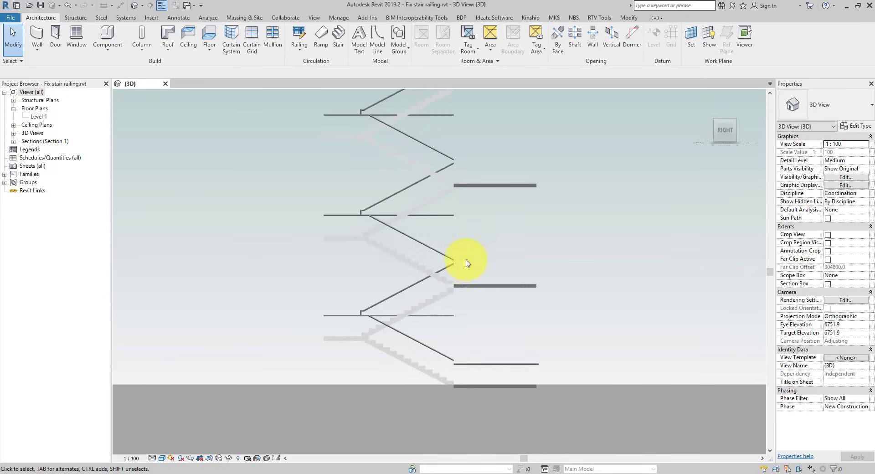
pyautogui.moveTo(494, 244); pyautogui.dragTo(497, 289, button='middle')
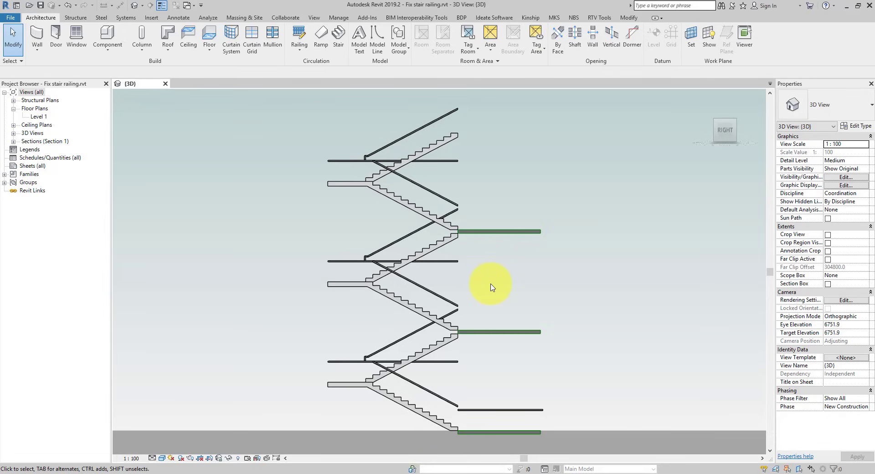
# Return to an isometric view, select the inner railing at the intermediate landing and open its type properties.
pyautogui.click(733, 121)
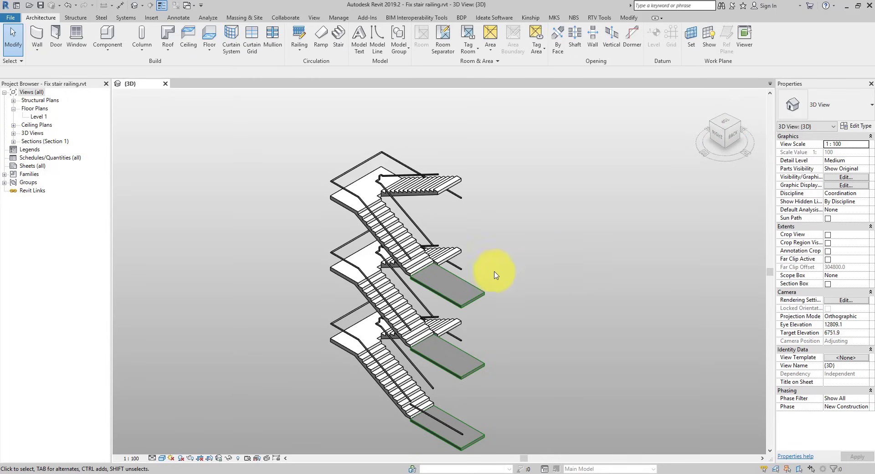
pyautogui.scroll(5, 362, 324)
pyautogui.scroll(3, 371, 329)
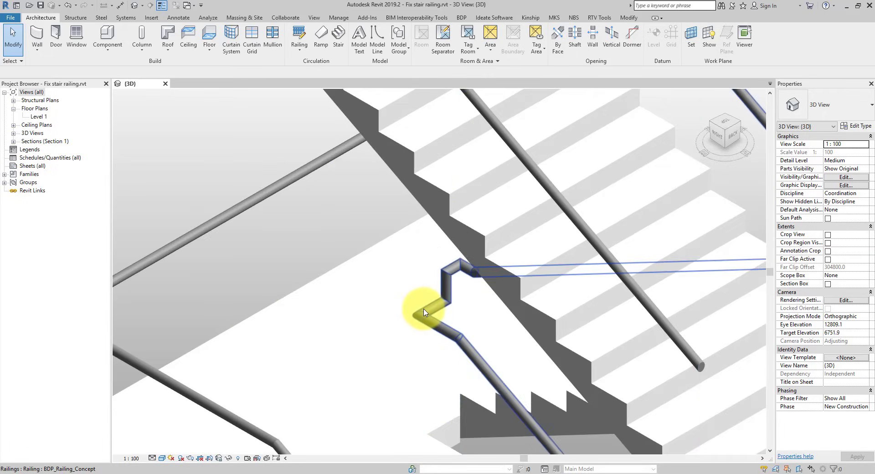
pyautogui.click(422, 312)
pyautogui.keyDown('shift'); pyautogui.moveTo(422, 313); pyautogui.dragTo(458, 272, button='middle'); pyautogui.keyUp('shift')
pyautogui.click(437, 279)
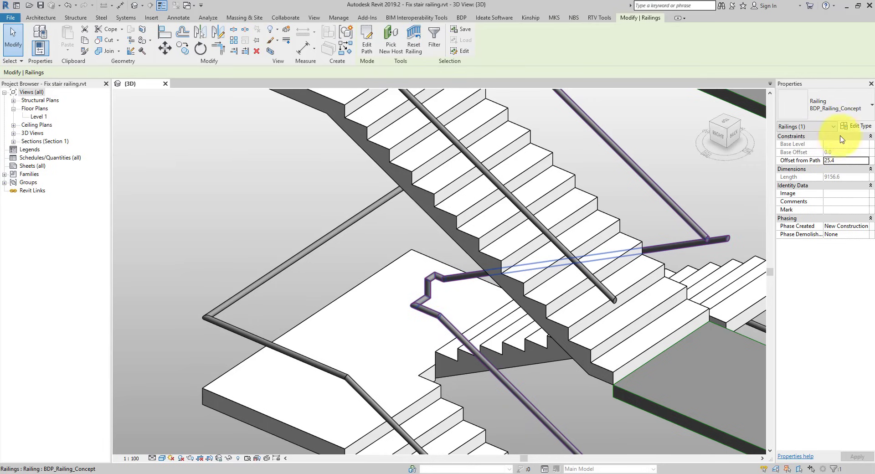
pyautogui.click(853, 128)
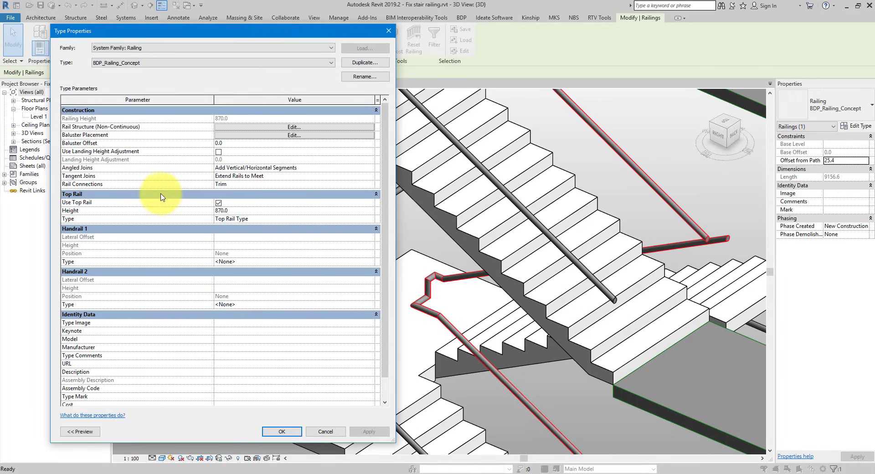
# Review the railing's non-continuous rail structure without changing it, and open the type properties of its Top Rail Type.
pyautogui.click(310, 132)
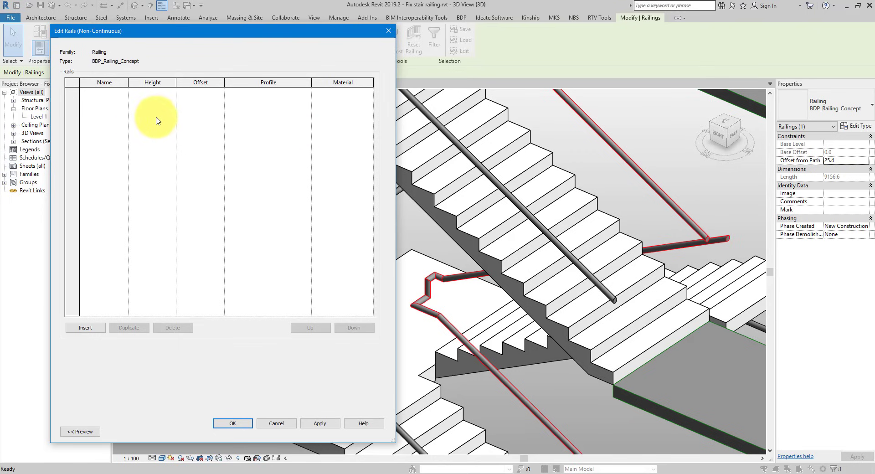
pyautogui.click(277, 422)
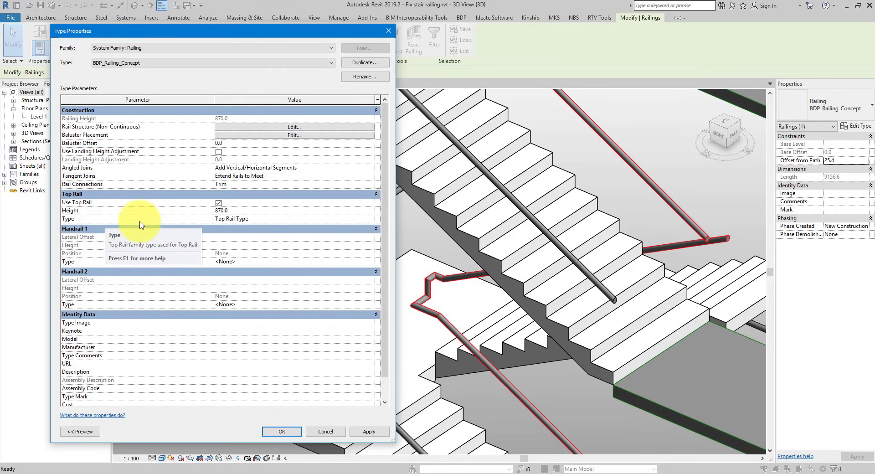
pyautogui.click(261, 221)
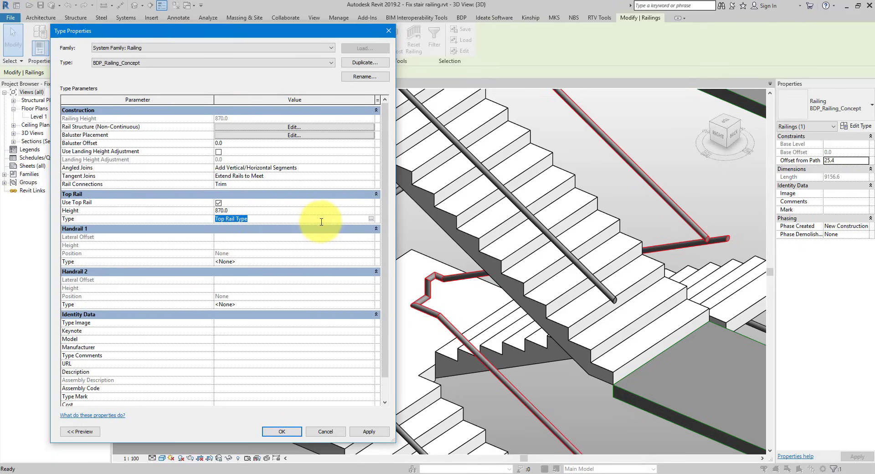
pyautogui.click(372, 219)
pyautogui.moveTo(219, 32); pyautogui.dragTo(228, 52)
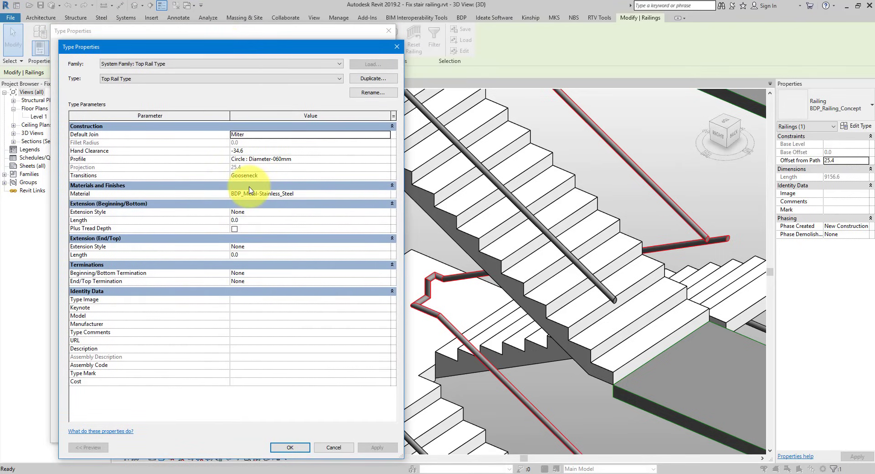
# Set the top rail type's Transitions to None and apply it to the railing.
pyautogui.click(265, 175)
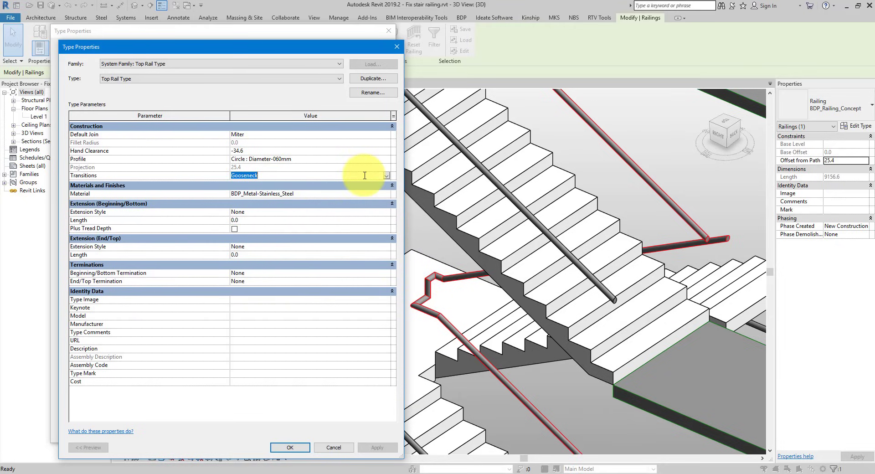
pyautogui.click(386, 175)
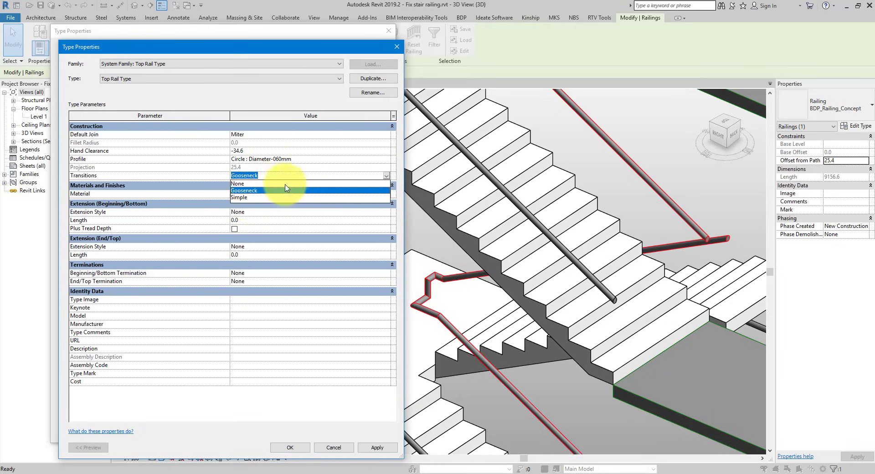
pyautogui.click(250, 184)
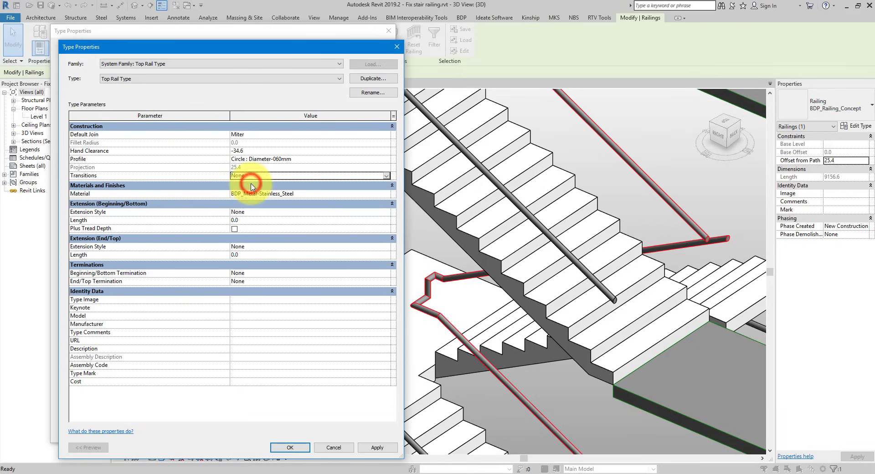
pyautogui.click(378, 448)
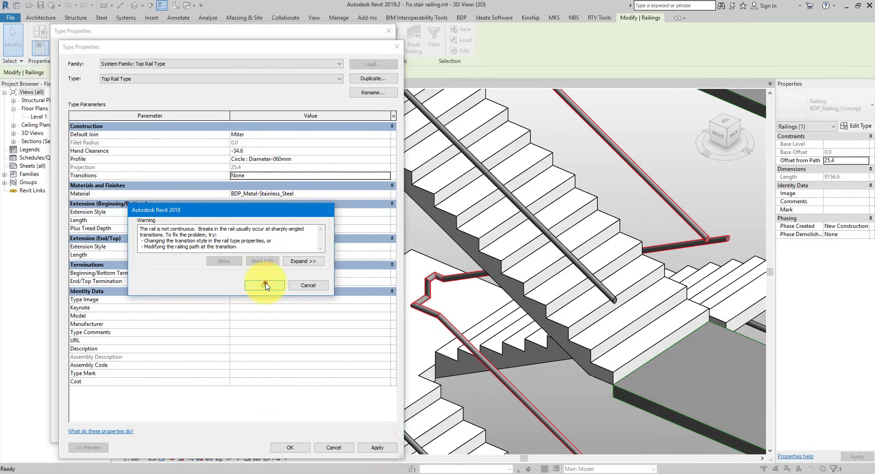
pyautogui.click(265, 283)
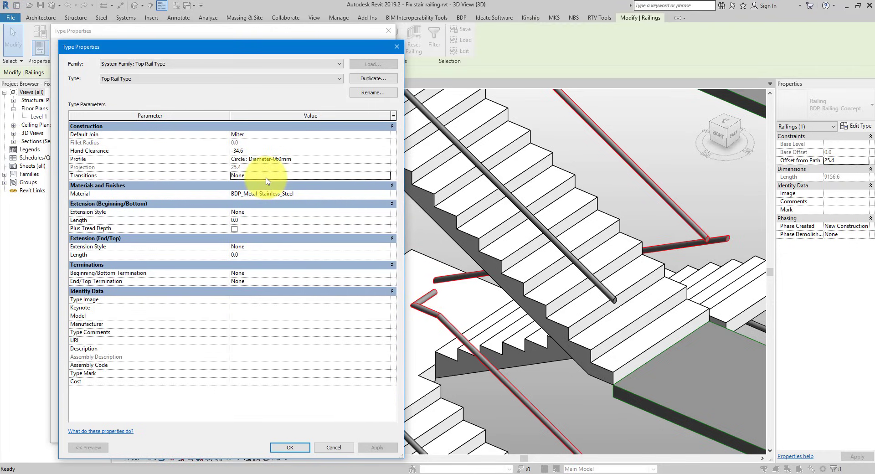
# Set the top rail type's Transitions to Simple, apply it and accept the top rail and railing type properties.
pyautogui.click(326, 176)
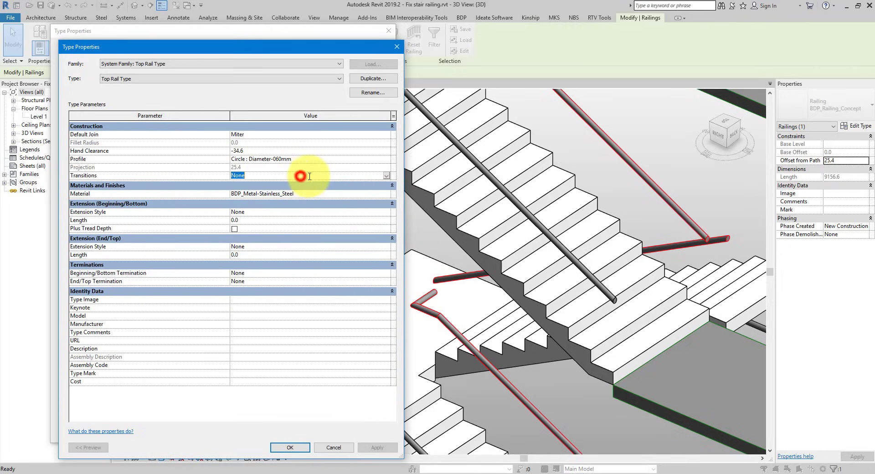
pyautogui.click(387, 176)
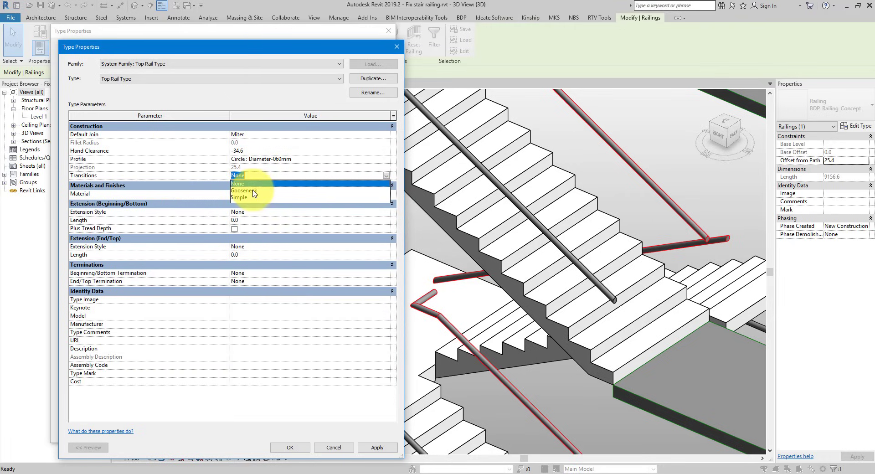
pyautogui.click(240, 198)
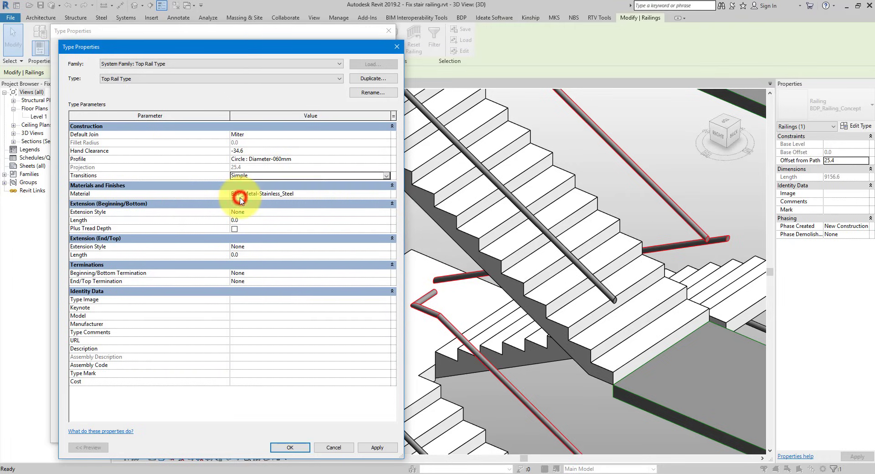
pyautogui.click(369, 447)
pyautogui.click(370, 449)
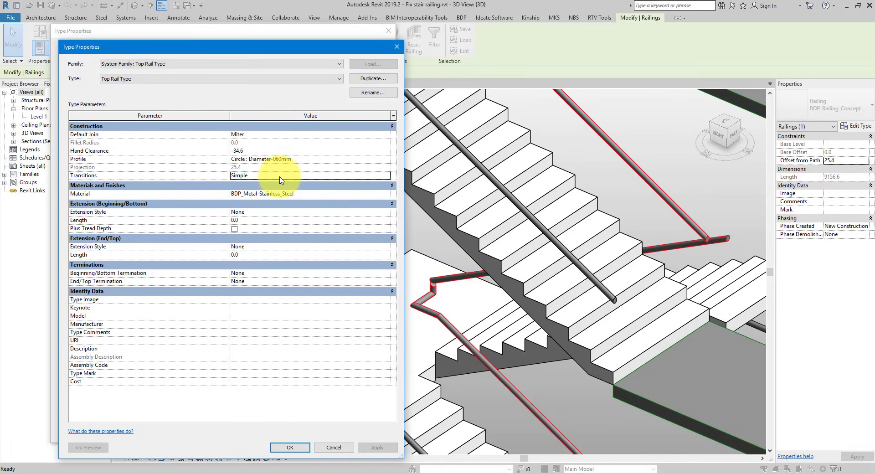
pyautogui.click(288, 447)
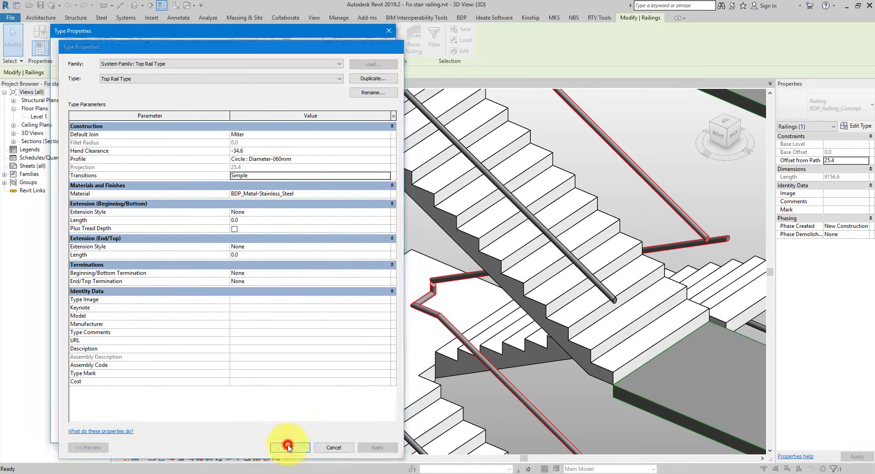
pyautogui.click(286, 432)
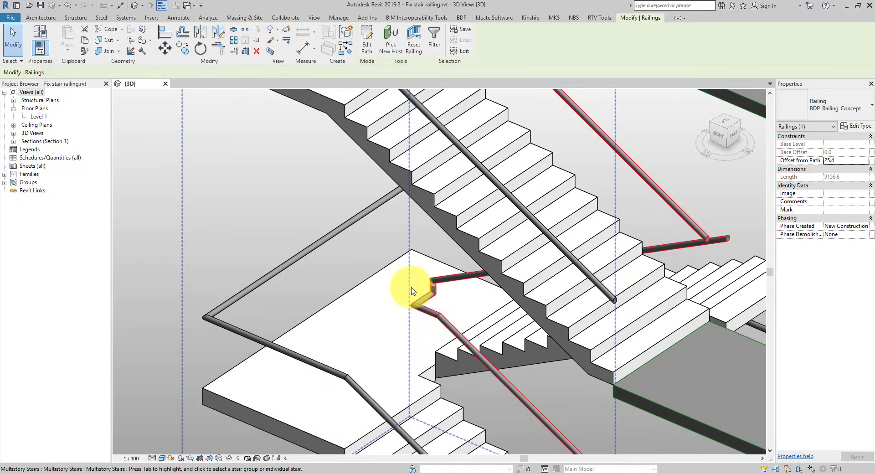
# Examine the selected railing's transition at the intermediate landing up close, from the front and from the left side.
pyautogui.scroll(5, 433, 292)
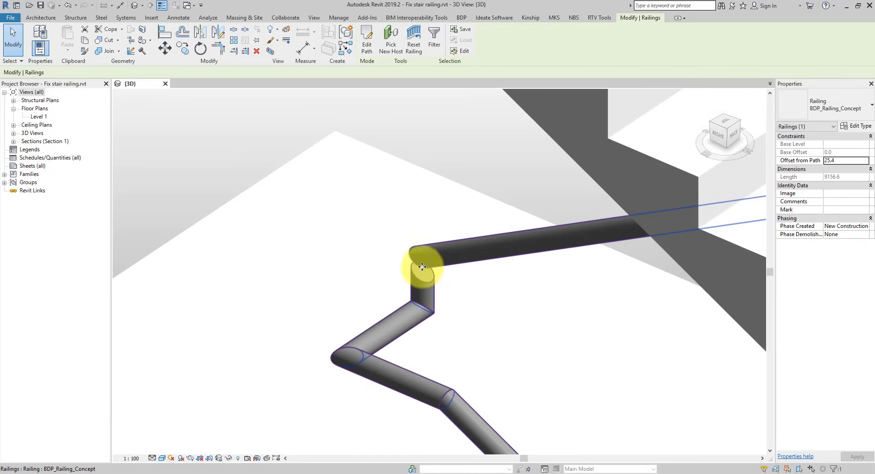
pyautogui.scroll(-5, 420, 273)
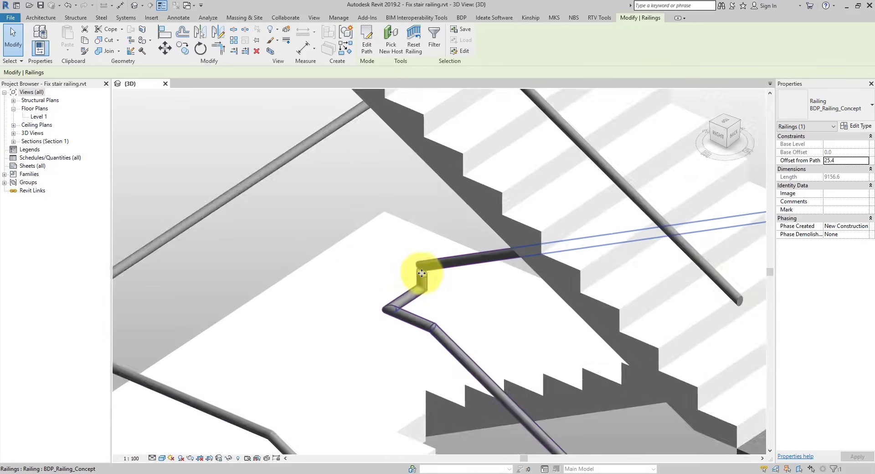
pyautogui.keyDown('shift'); pyautogui.moveTo(420, 273); pyautogui.dragTo(562, 387, button='middle'); pyautogui.keyUp('shift')
pyautogui.click(726, 130)
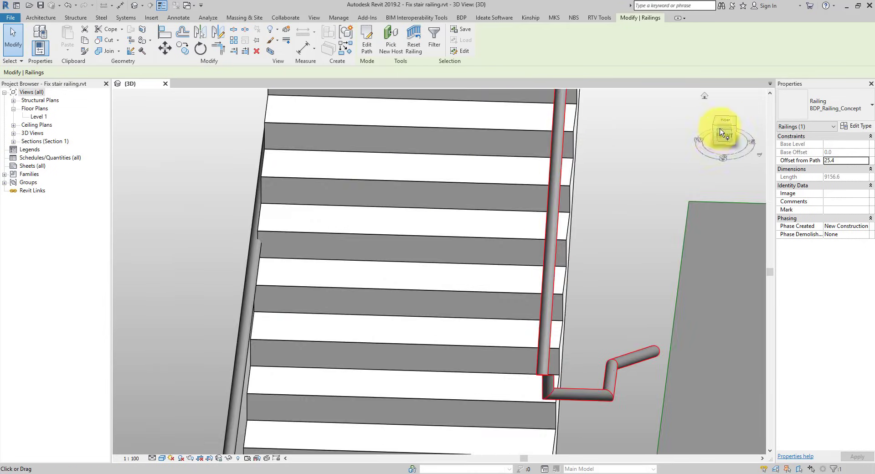
pyautogui.scroll(5, 456, 319)
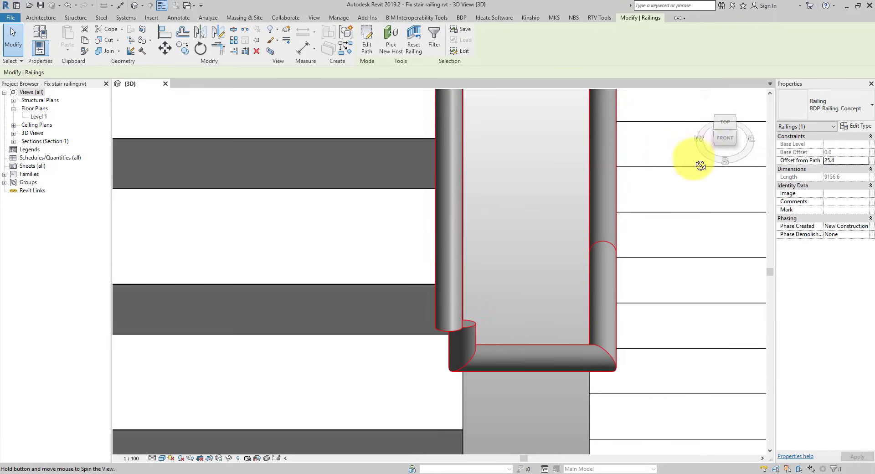
pyautogui.moveTo(699, 164); pyautogui.dragTo(714, 137)
pyautogui.click(714, 137)
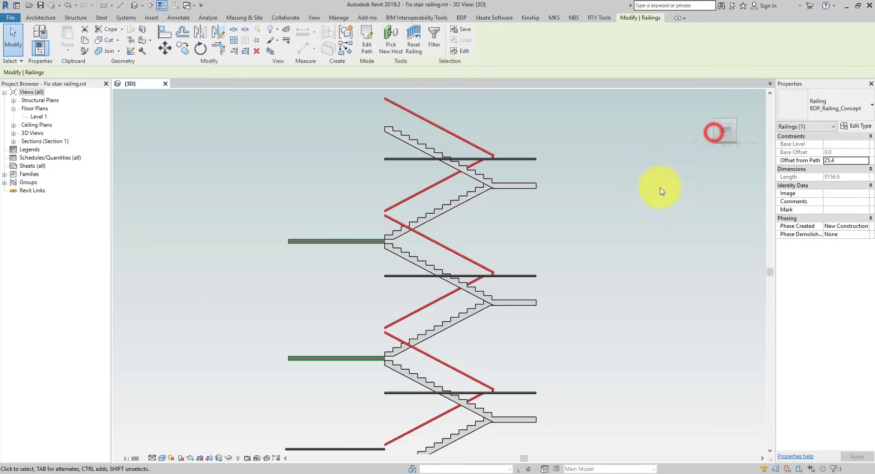
pyautogui.scroll(5, 493, 269)
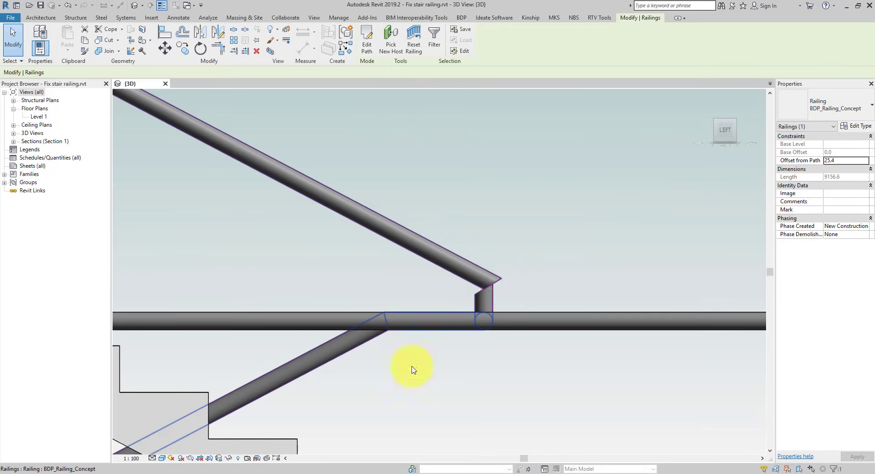
# Temporarily isolate the selected railing and inspect its shape around the landings.
pyautogui.click(228, 458)
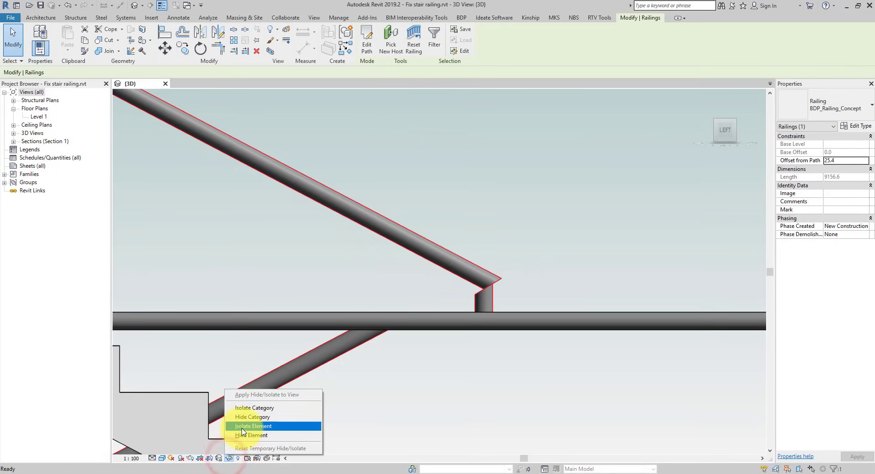
pyautogui.click(242, 427)
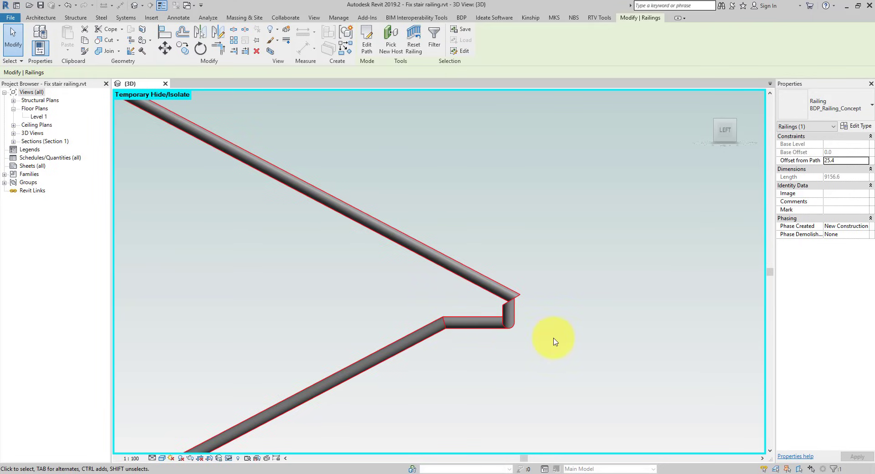
pyautogui.keyDown('shift'); pyautogui.moveTo(556, 278); pyautogui.dragTo(565, 353, button='middle'); pyautogui.keyUp('shift')
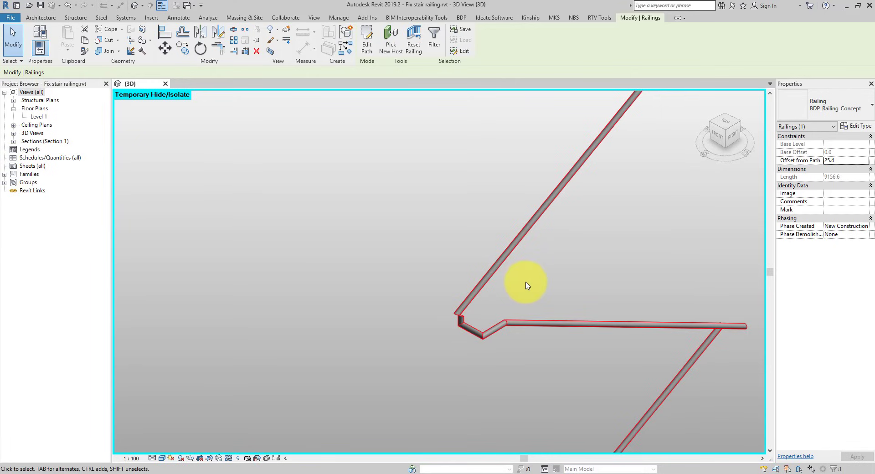
# Open the railing's path for editing in a rotated top view and reset the temporary isolation to bring back the stair.
pyautogui.click(366, 50)
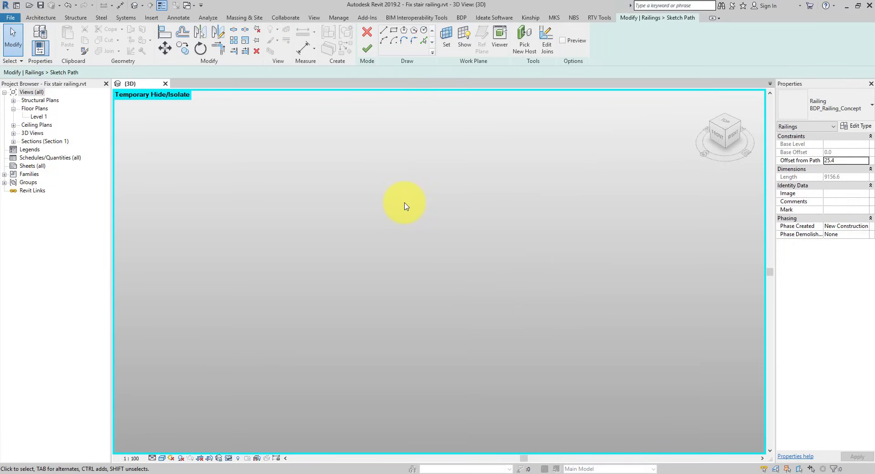
pyautogui.click(724, 123)
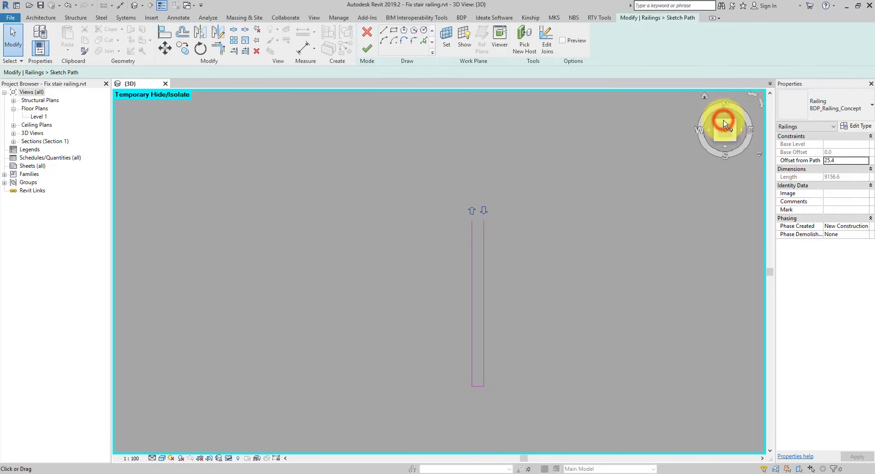
pyautogui.click(763, 109)
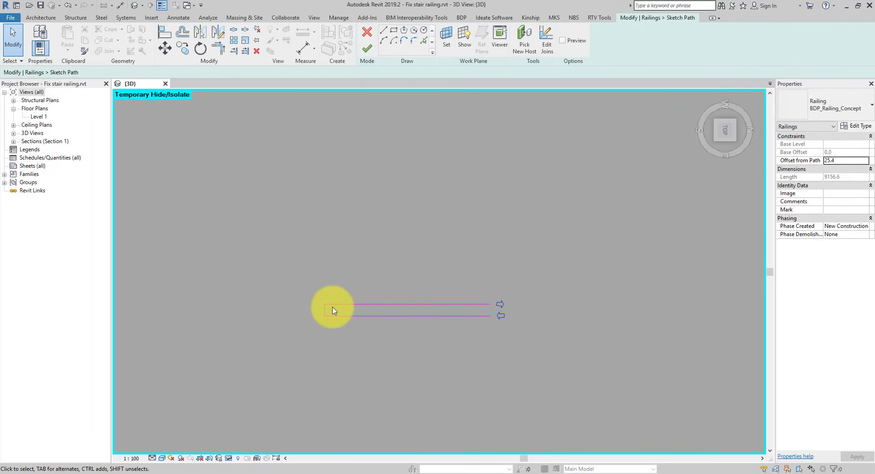
pyautogui.moveTo(352, 262); pyautogui.dragTo(337, 313)
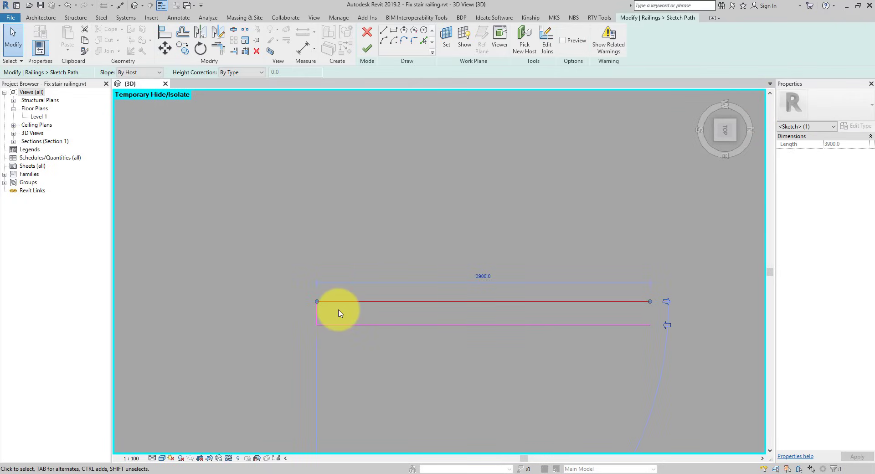
pyautogui.click(335, 312)
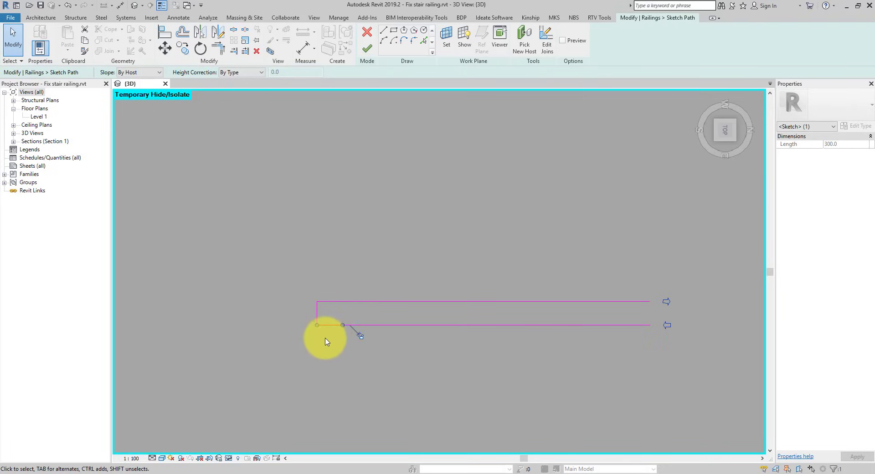
pyautogui.scroll(3, 325, 341)
pyautogui.moveTo(354, 231); pyautogui.dragTo(337, 285)
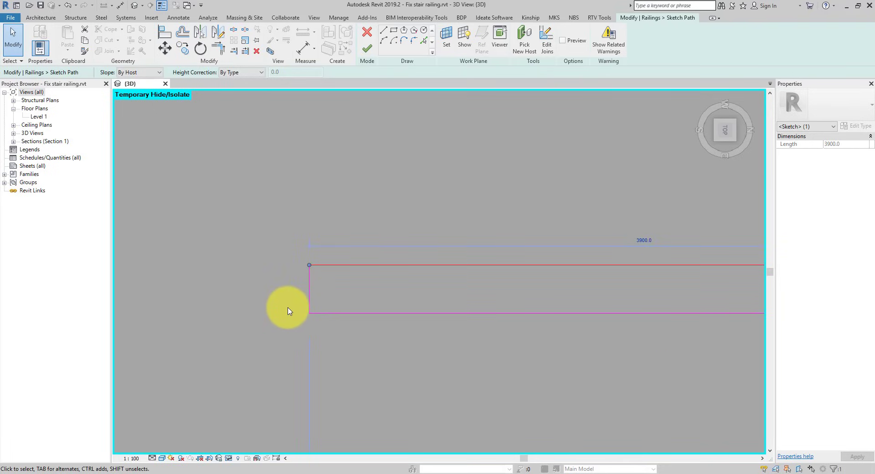
pyautogui.moveTo(340, 289); pyautogui.dragTo(326, 336)
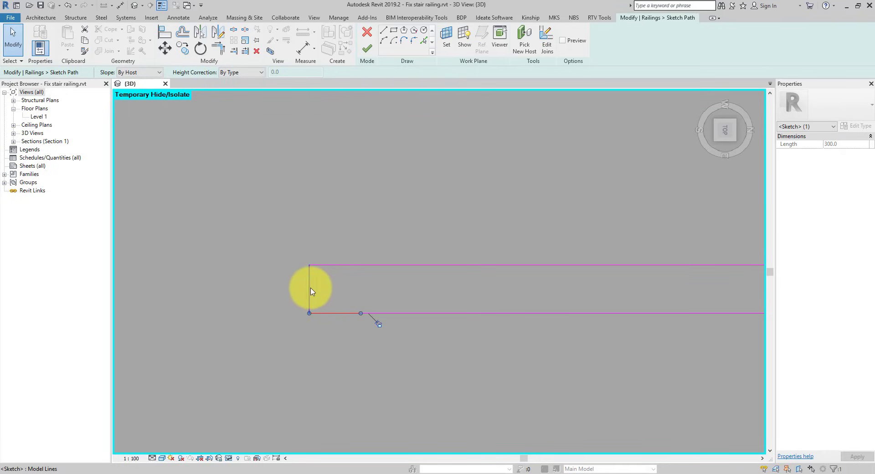
pyautogui.click(309, 289)
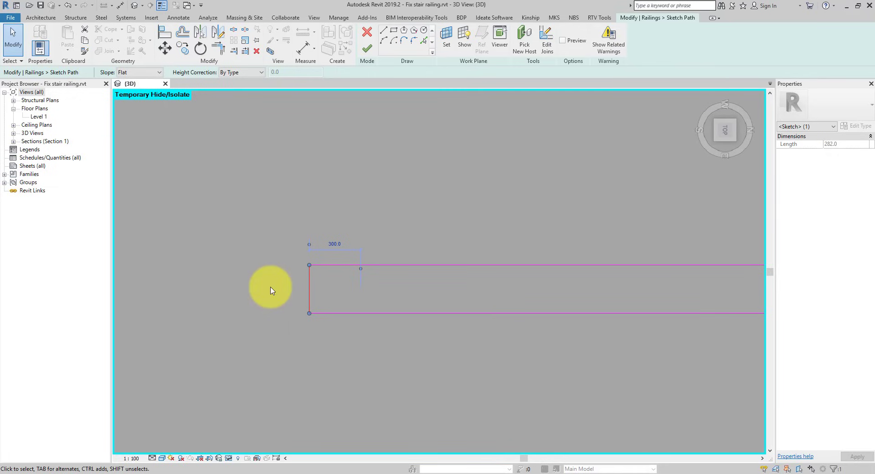
pyautogui.click(229, 458)
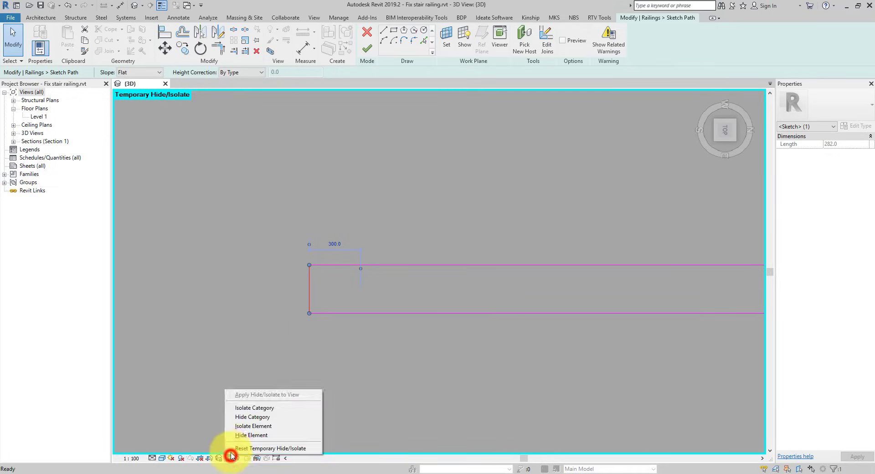
pyautogui.click(255, 447)
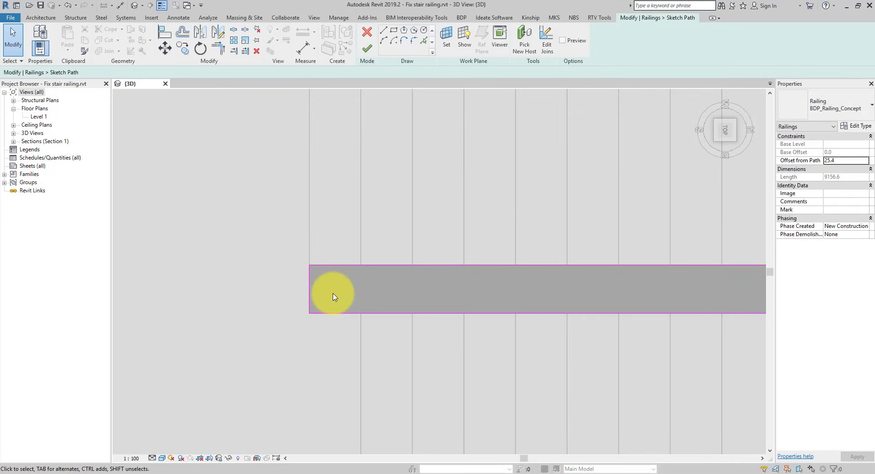
# Move the path's short end segment 300 mm, one tread depth, out onto the landing and finish the path edit.
pyautogui.click(324, 280)
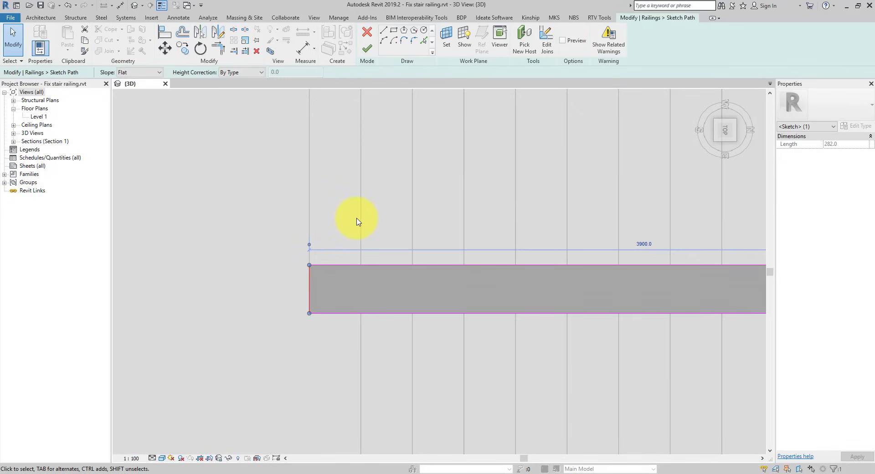
pyautogui.click(165, 48)
pyautogui.click(362, 266)
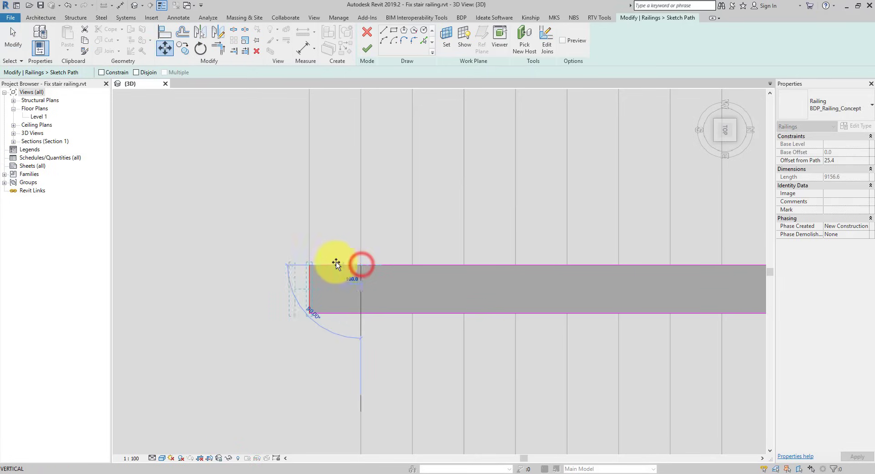
pyautogui.click(309, 267)
pyautogui.click(339, 286)
pyautogui.scroll(-2, 338, 285)
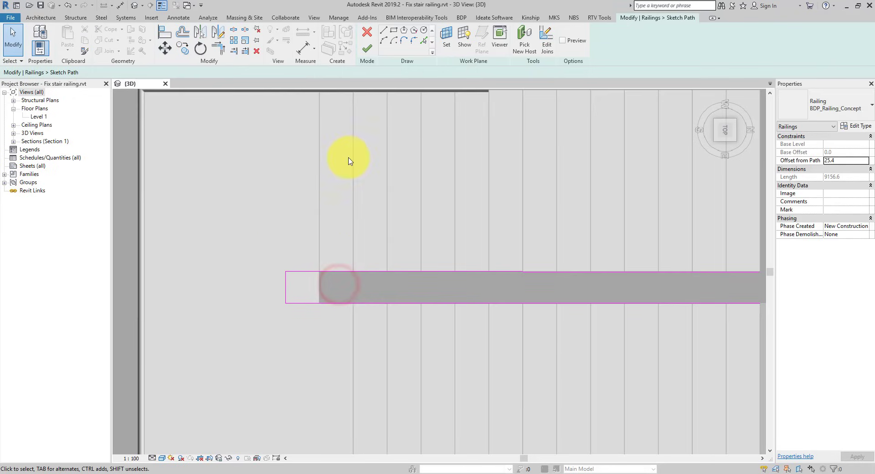
pyautogui.click(369, 50)
# Examine up close how the upper flight's rail meets the short cross rail at the intermediate landing.
pyautogui.moveTo(337, 292)
pyautogui.keyDown('shift'); pyautogui.mouseDown(button='middle')
pyautogui.moveTo(348, 221)
pyautogui.moveTo(336, 297)
pyautogui.moveTo(311, 323)
pyautogui.mouseUp(button='middle'); pyautogui.keyUp('shift')
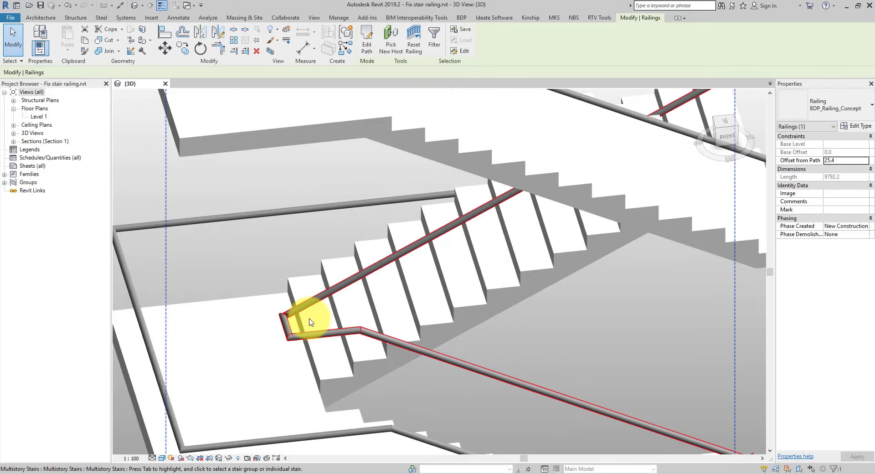
pyautogui.scroll(3, 310, 322)
pyautogui.scroll(2, 314, 289)
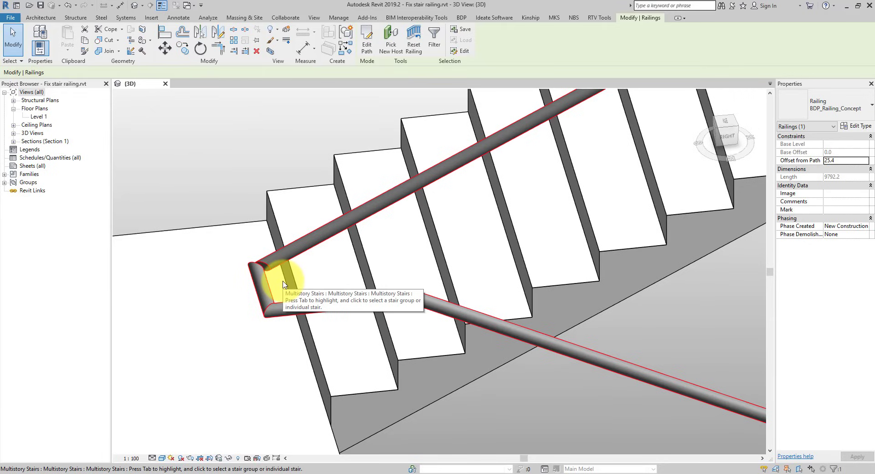
pyautogui.hotkey('ctrl', 'z')
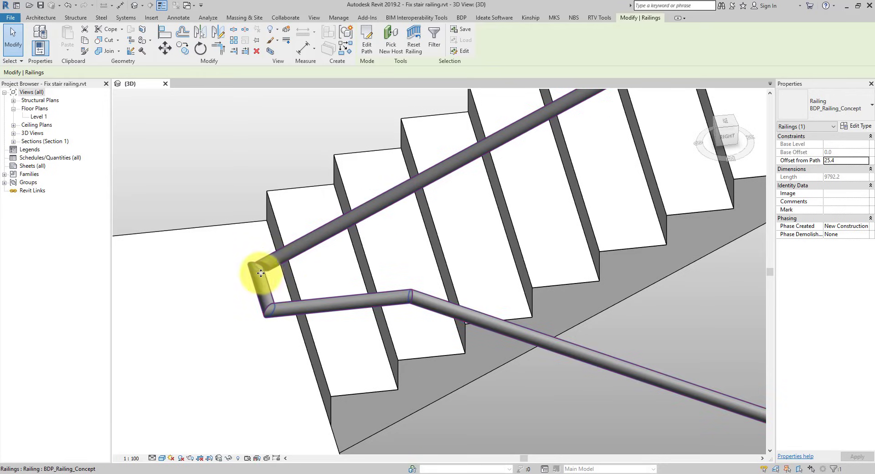
pyautogui.scroll(4, 261, 273)
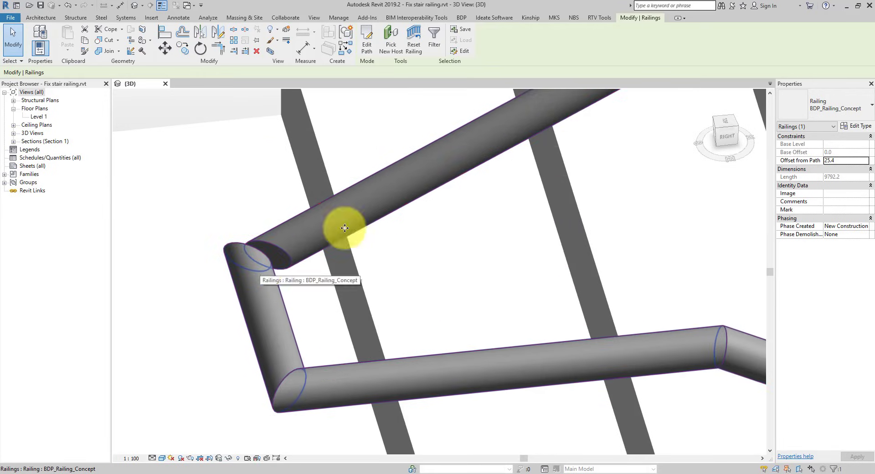
# Isolate the railing in the right-side view and set the visual style to Wireframe to inspect the landing corner.
pyautogui.click(731, 140)
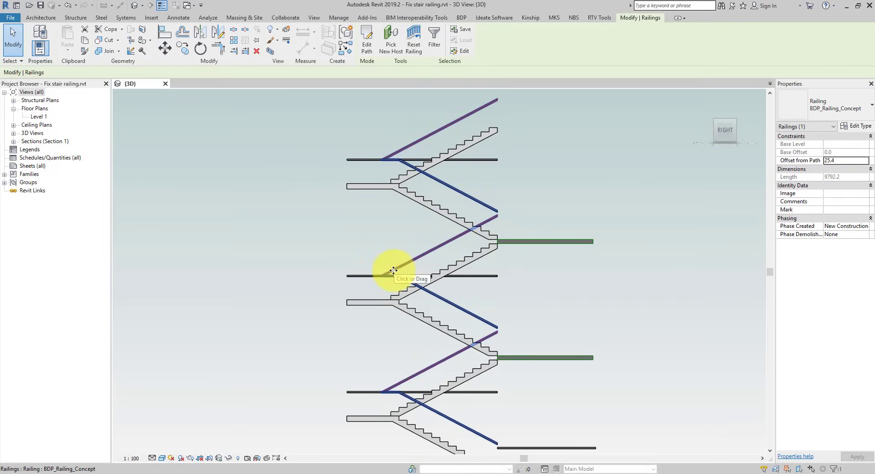
pyautogui.click(229, 458)
pyautogui.click(235, 430)
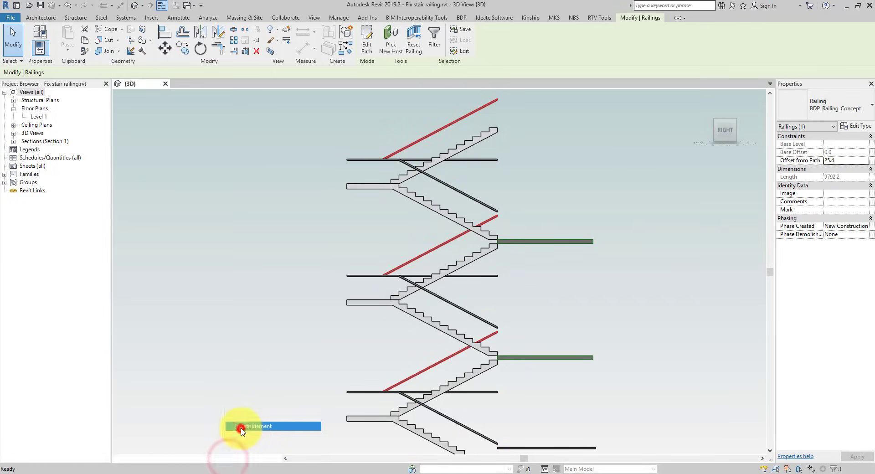
pyautogui.scroll(3, 388, 277)
pyautogui.scroll(5, 389, 277)
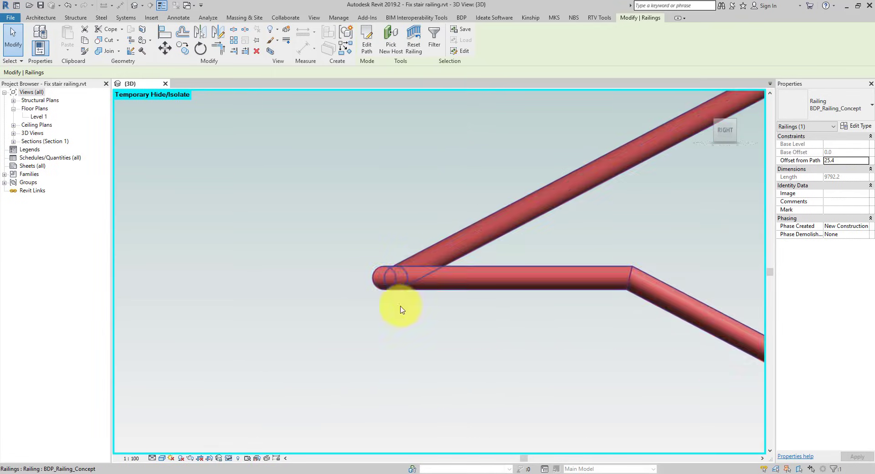
pyautogui.click(161, 458)
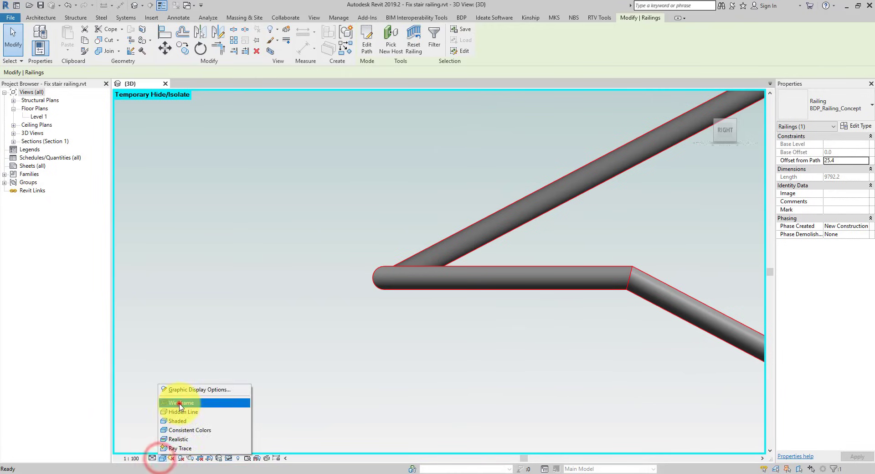
pyautogui.click(178, 404)
pyautogui.scroll(3, 409, 242)
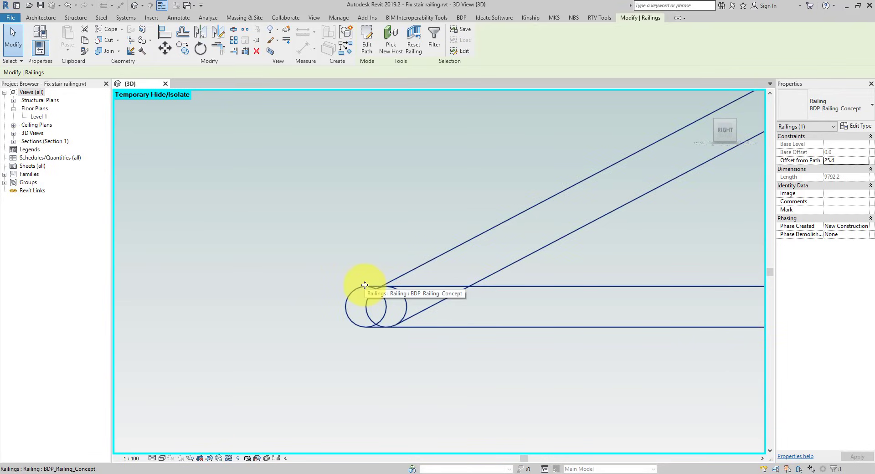
pyautogui.scroll(3, 365, 285)
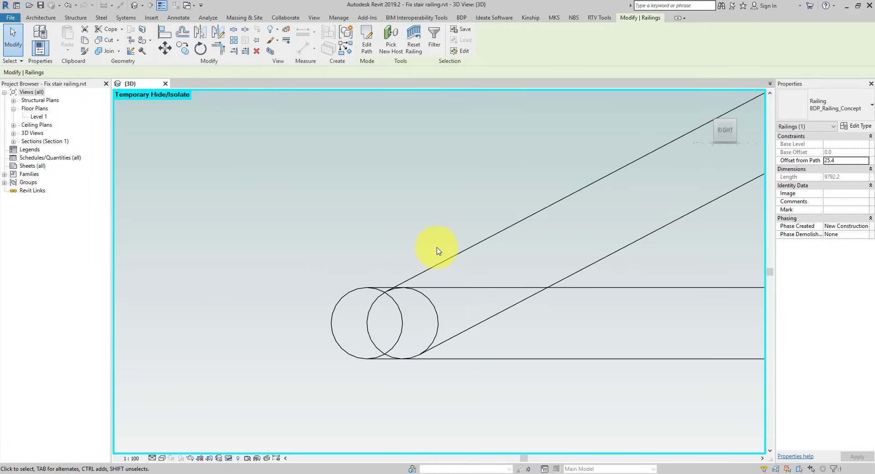
# Open the Level 1 floor plan and draw a short section lengthwise between the flights, across the railing's end at the landing.
pyautogui.doubleClick(38, 116)
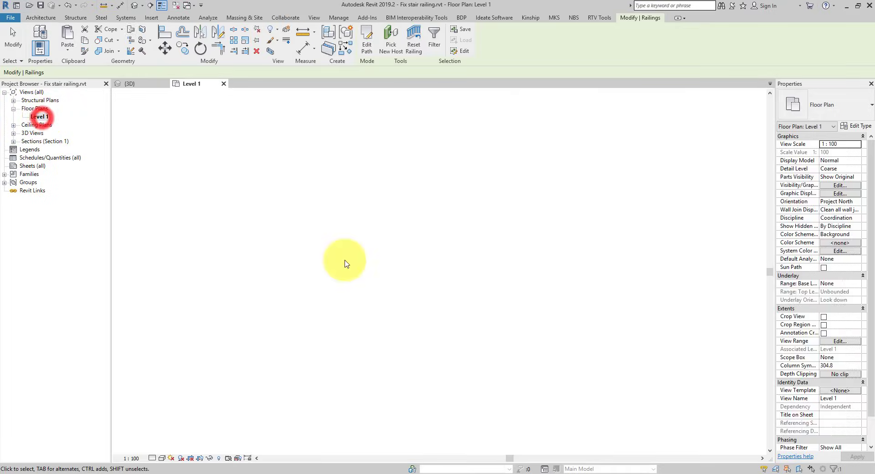
pyautogui.scroll(5, 432, 333)
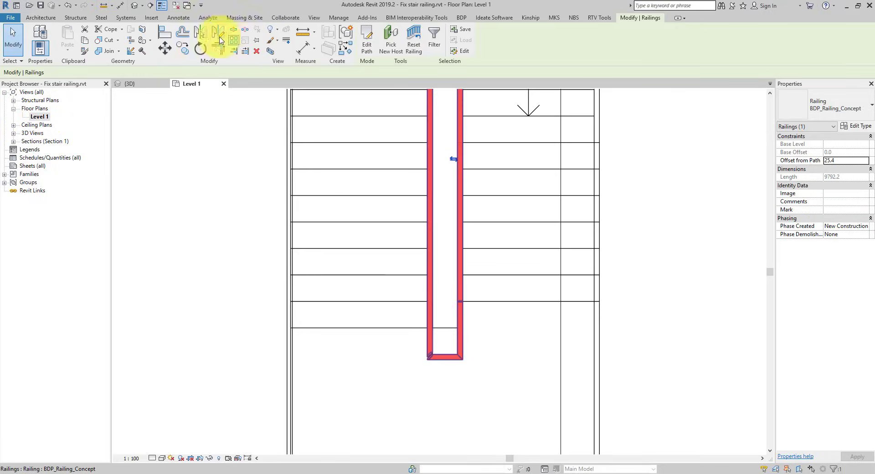
pyautogui.click(152, 7)
pyautogui.click(443, 315)
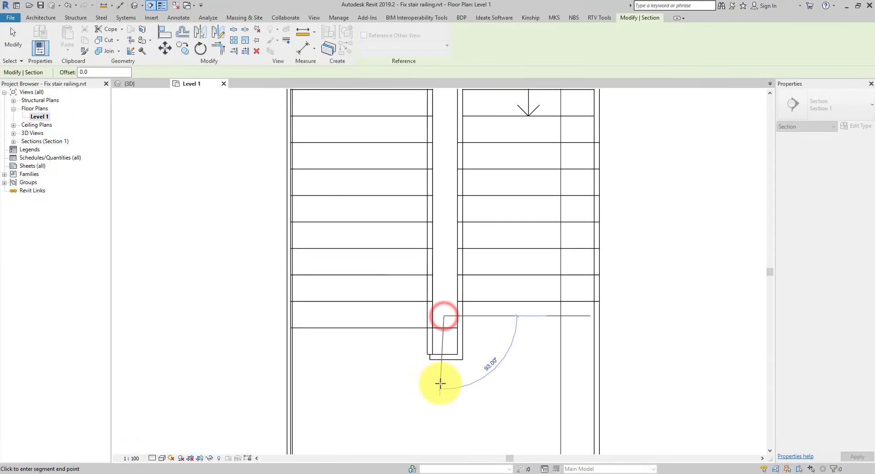
pyautogui.click(442, 384)
# Flip the new section's viewing direction in the Level 1 plan and open its view at the railing's landing corner.
pyautogui.doubleClick(40, 117)
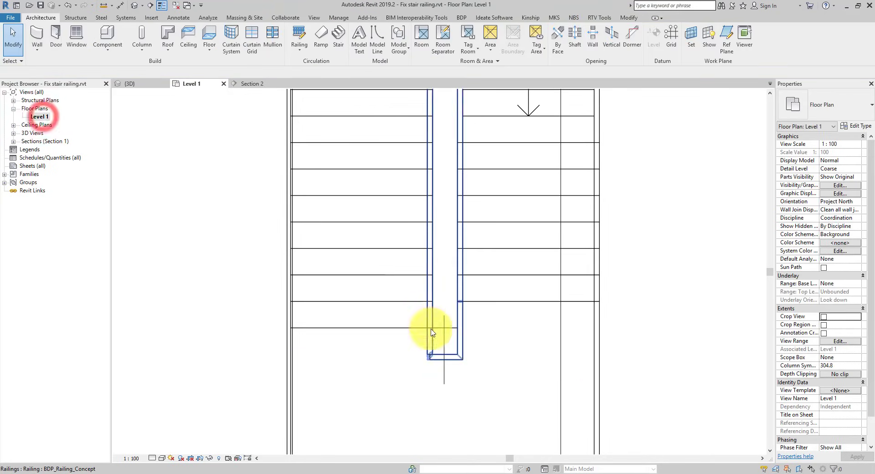
pyautogui.click(442, 345)
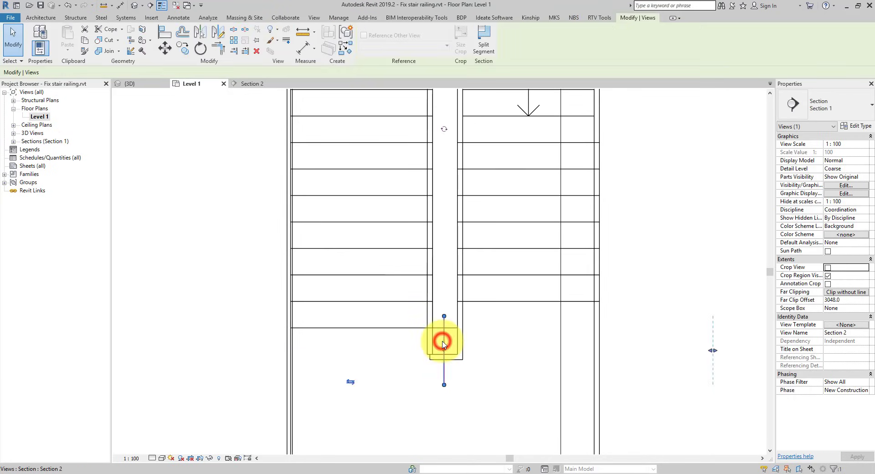
pyautogui.click(350, 384)
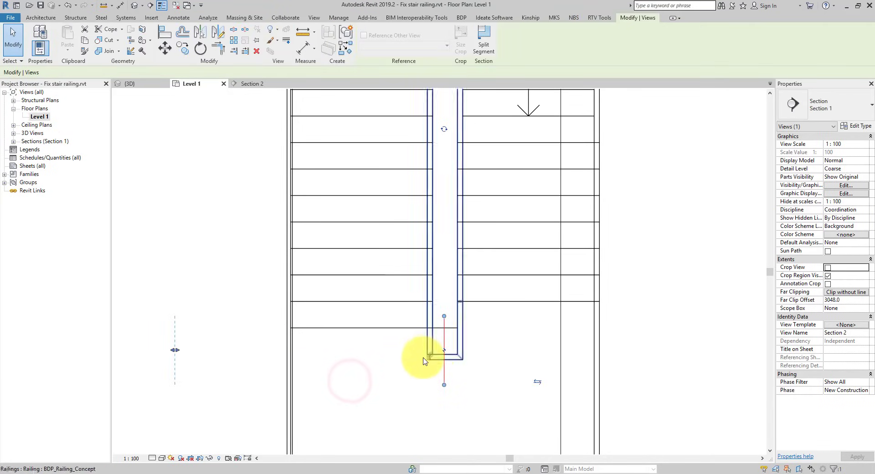
pyautogui.rightClick(224, 275)
pyautogui.click(289, 90)
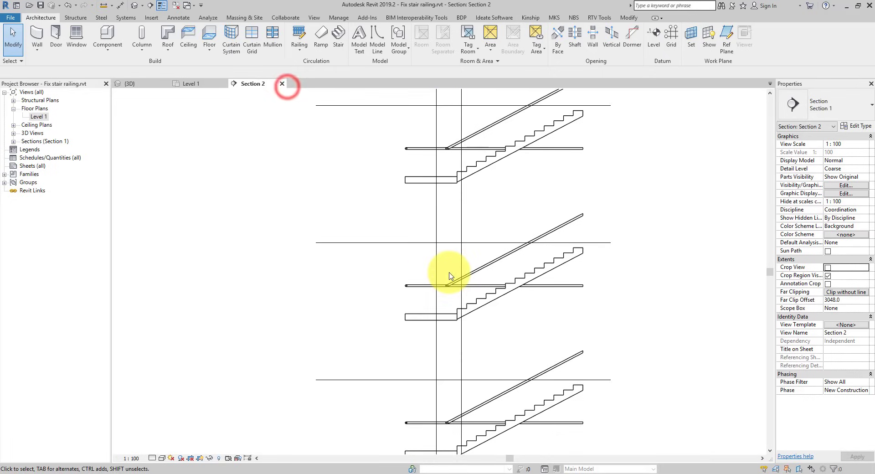
pyautogui.scroll(10, 456, 280)
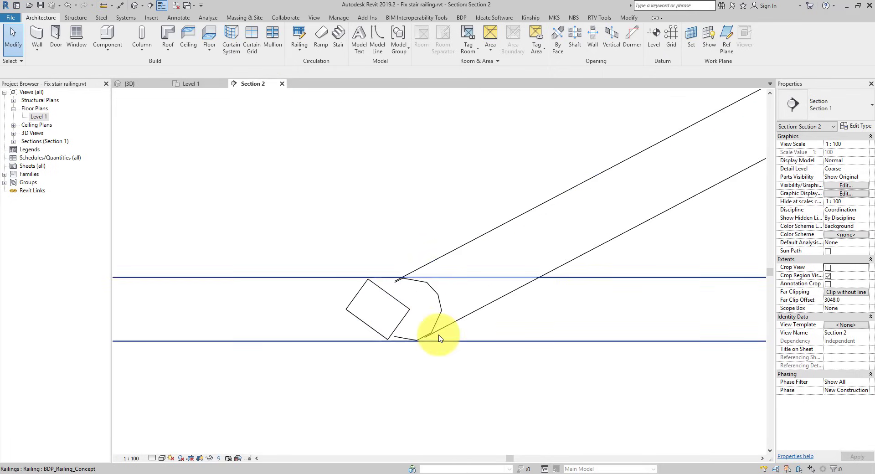
pyautogui.scroll(2, 416, 337)
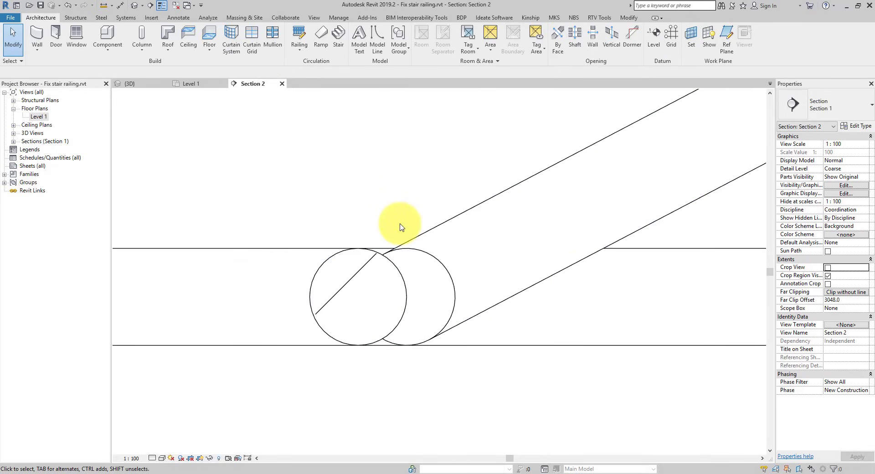
# Measure the horizontal offset between the two overlapping rail end circles at the landing corner in the section.
pyautogui.click(104, 5)
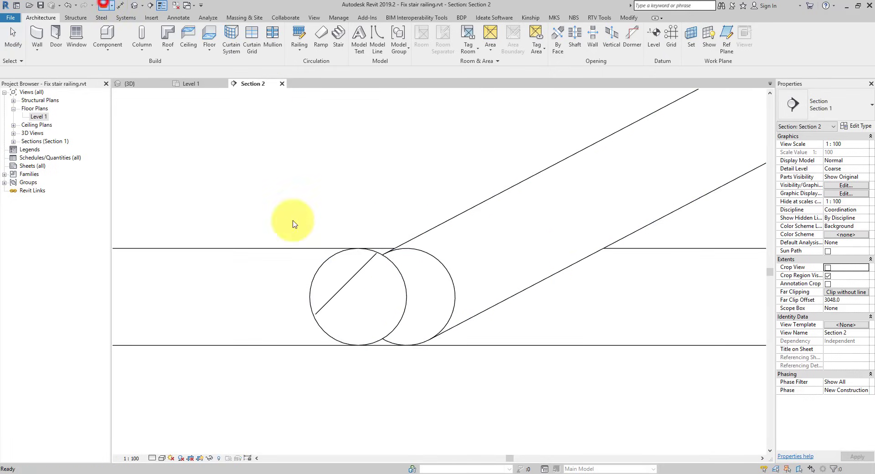
pyautogui.click(406, 297)
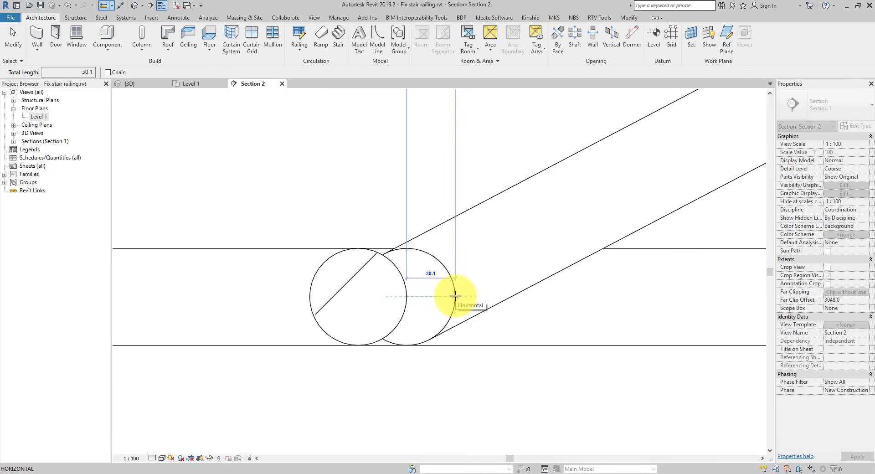
pyautogui.click(14, 38)
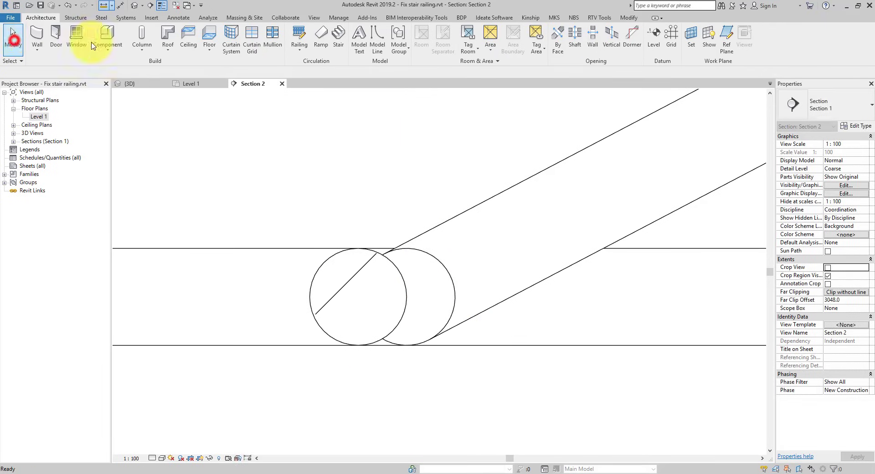
# Select the isolated inner railing in the 3D view and open its path for editing at the landing end.
pyautogui.click(134, 5)
pyautogui.click(403, 283)
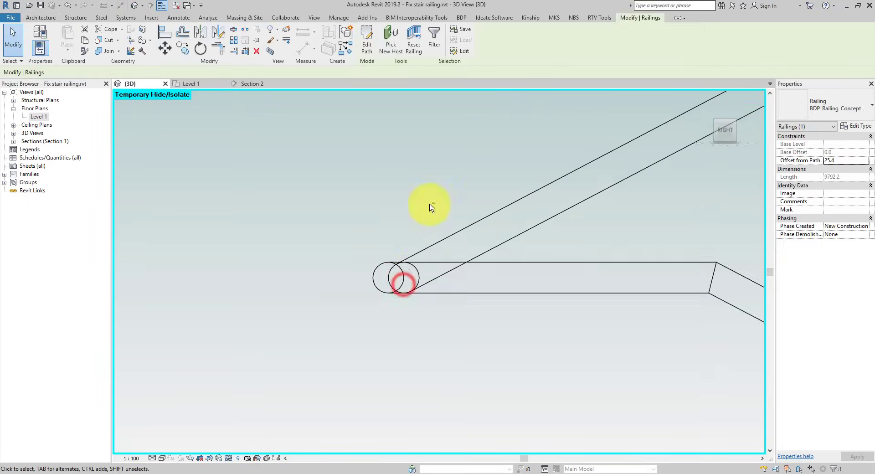
pyautogui.keyDown('shift'); pyautogui.moveTo(431, 208); pyautogui.dragTo(406, 315, button='middle'); pyautogui.keyUp('shift')
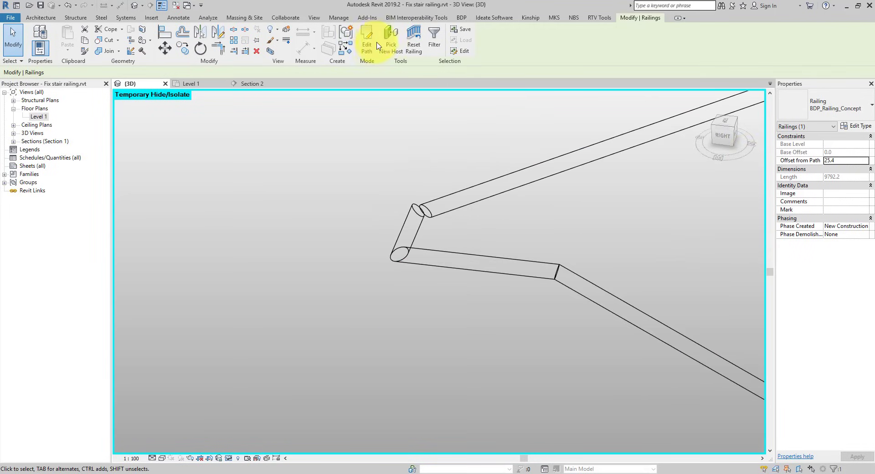
pyautogui.click(370, 44)
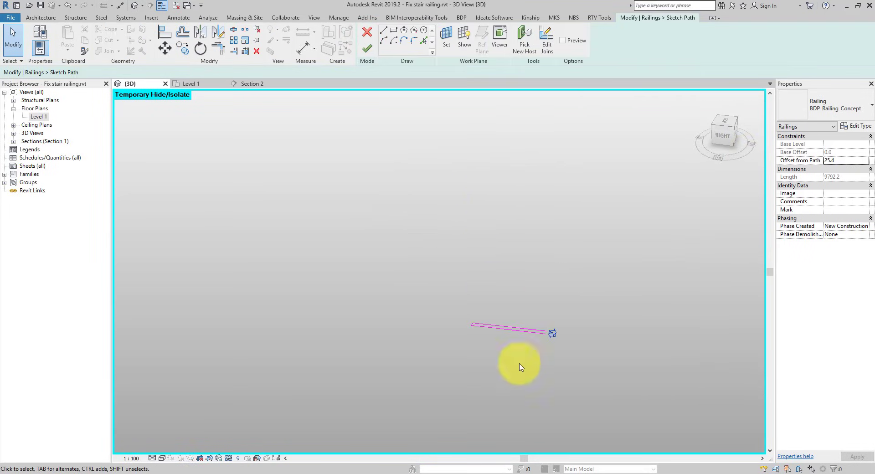
pyautogui.scroll(6, 476, 336)
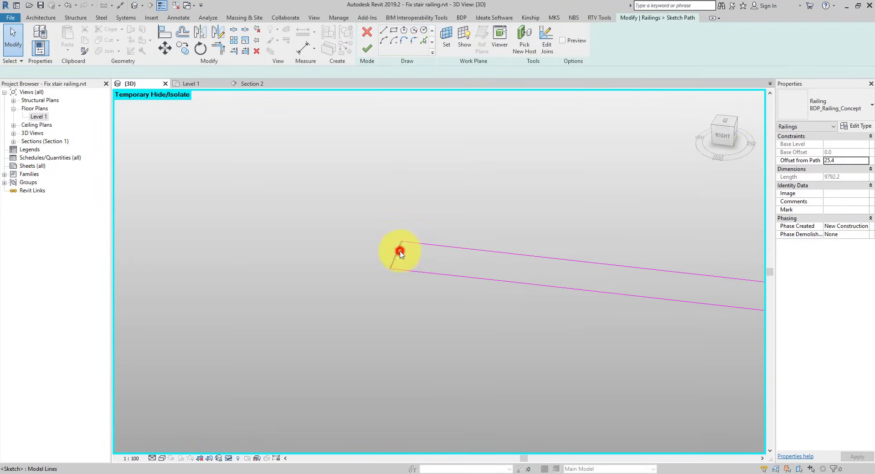
# Move the short cross segment of the inner railing's path 30 mm towards the flights in the top view and finish the path.
pyautogui.click(400, 253)
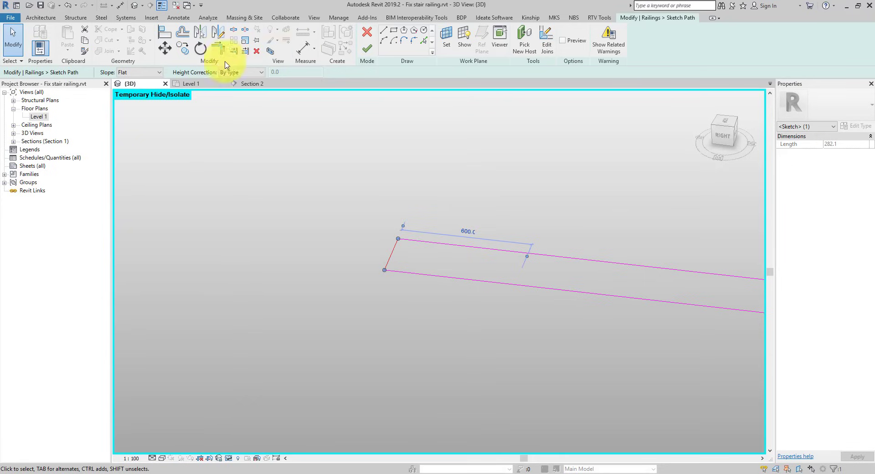
pyautogui.click(723, 119)
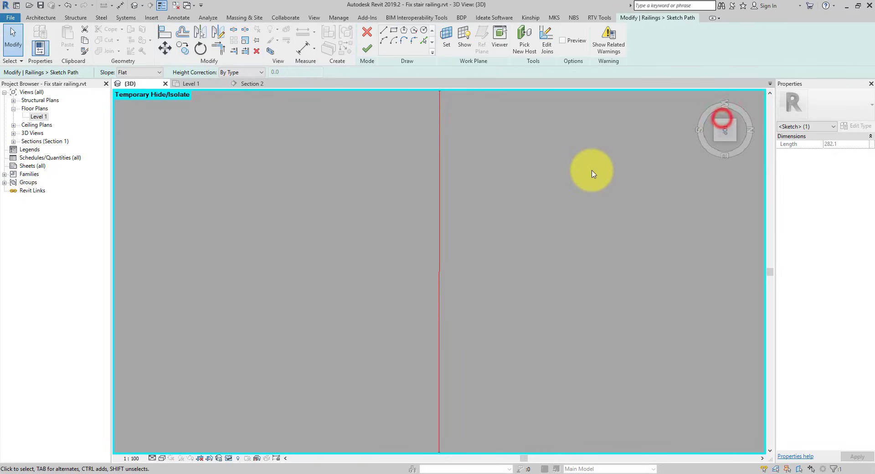
pyautogui.scroll(-3, 332, 289)
pyautogui.click(167, 48)
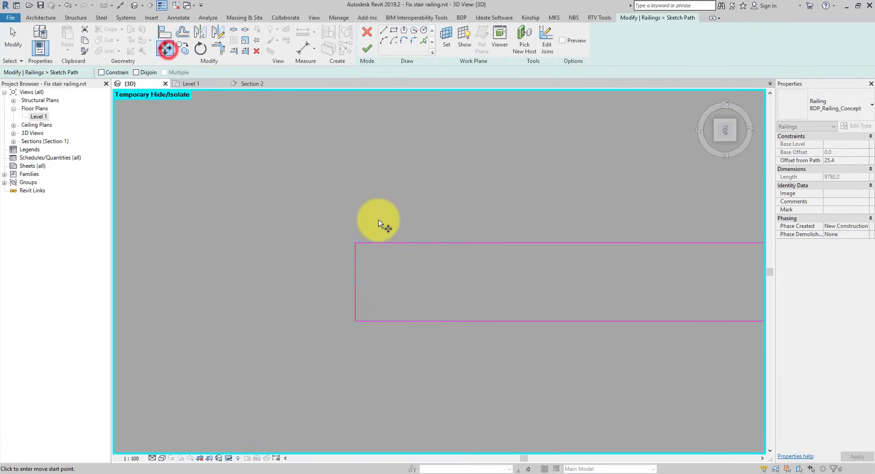
pyautogui.click(364, 216)
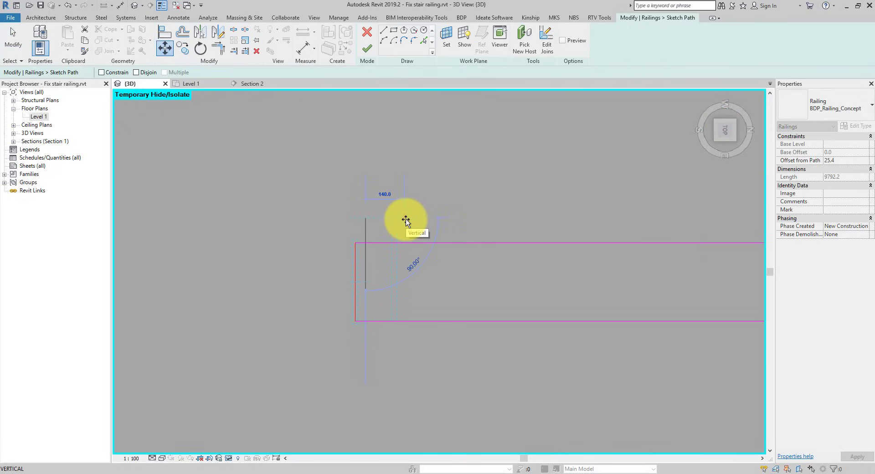
pyautogui.write('3')
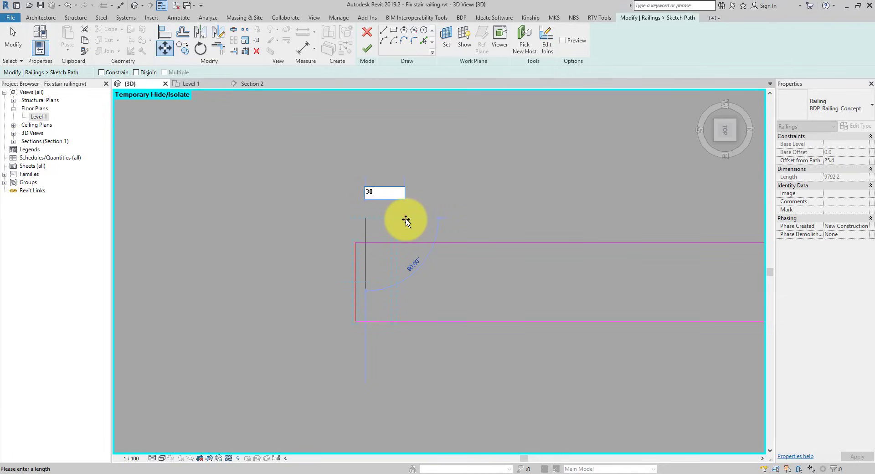
pyautogui.write('0')
pyautogui.press('Return')
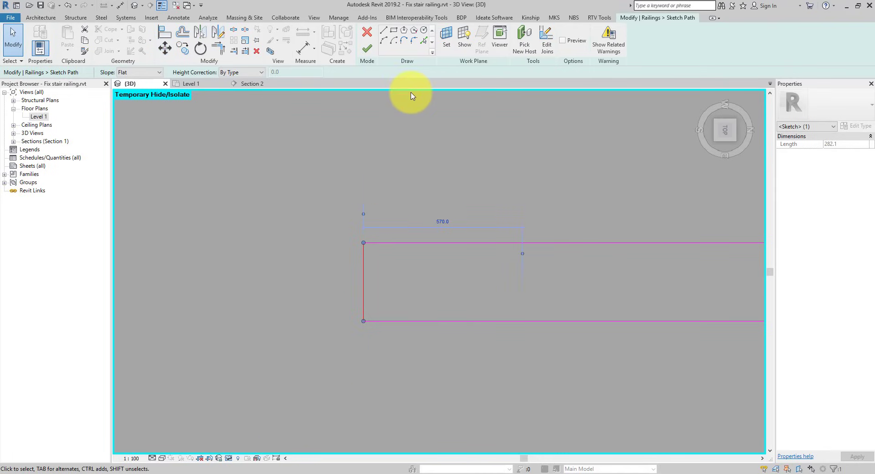
pyautogui.click(370, 51)
# Clear the temporary isolation in the 3D view and set the visual style to Shaded.
pyautogui.moveTo(412, 262)
pyautogui.keyDown('shift'); pyautogui.mouseDown(button='middle')
pyautogui.moveTo(409, 187)
pyautogui.moveTo(375, 133)
pyautogui.moveTo(459, 232)
pyautogui.mouseUp(button='middle'); pyautogui.keyUp('shift')
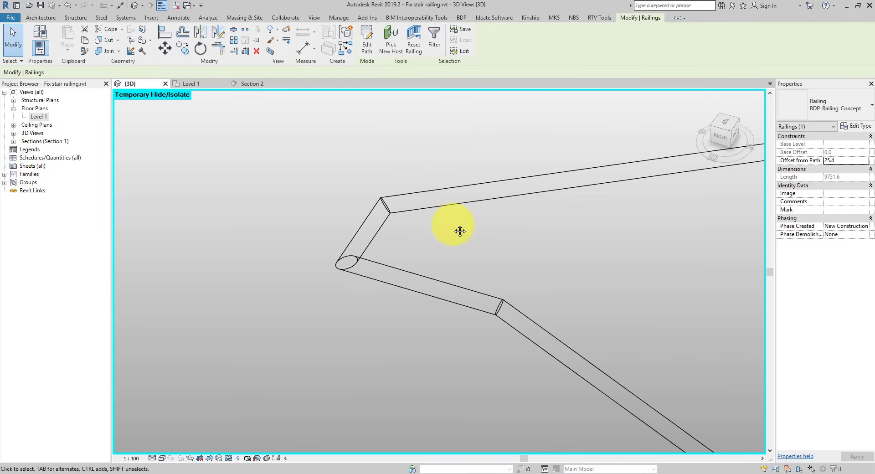
pyautogui.press('Escape')
pyautogui.press('h')
pyautogui.press('r')
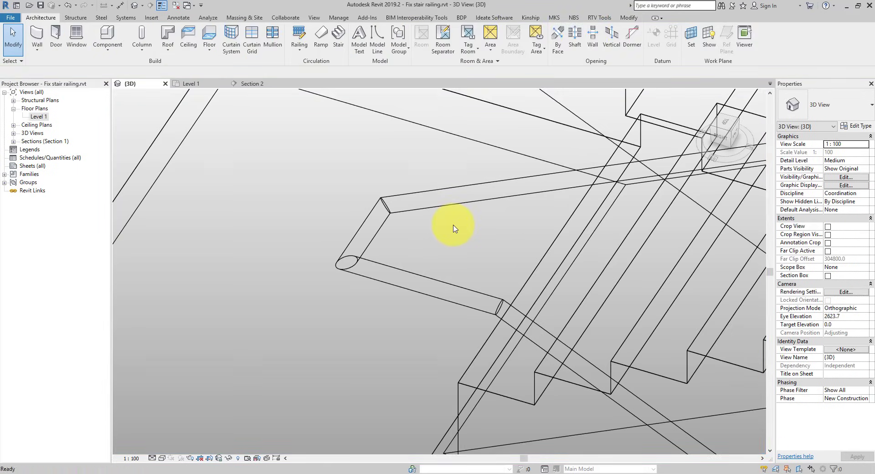
pyautogui.press('s')
pyautogui.press('d')
pyautogui.scroll(-4, 454, 228)
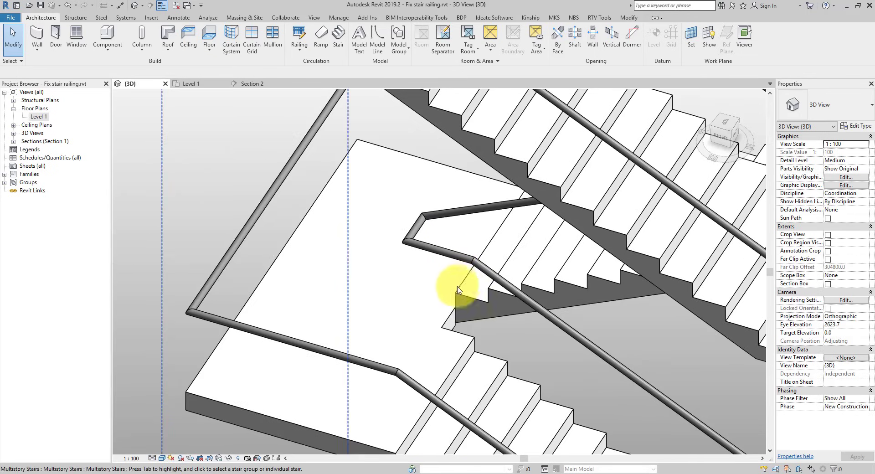
# Select the inner railing and examine its landing corner up close and across all storeys of the stair.
pyautogui.click(442, 250)
pyautogui.keyDown('shift'); pyautogui.moveTo(462, 282); pyautogui.dragTo(539, 286, button='middle'); pyautogui.keyUp('shift')
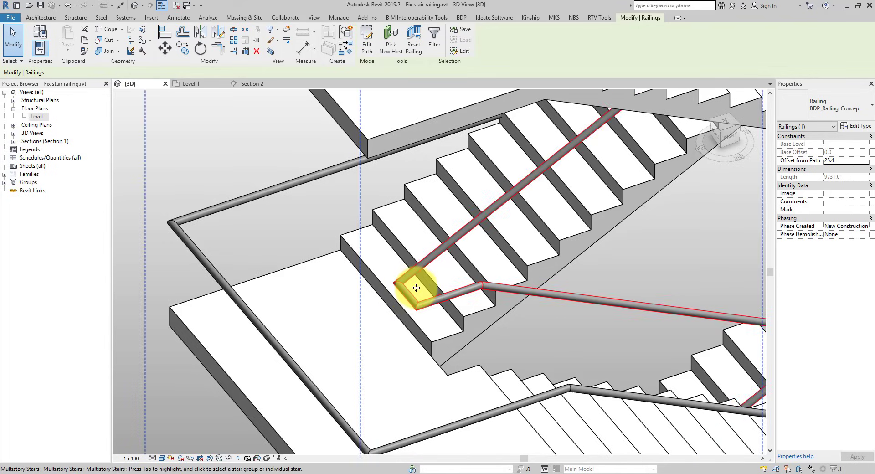
pyautogui.scroll(3, 409, 292)
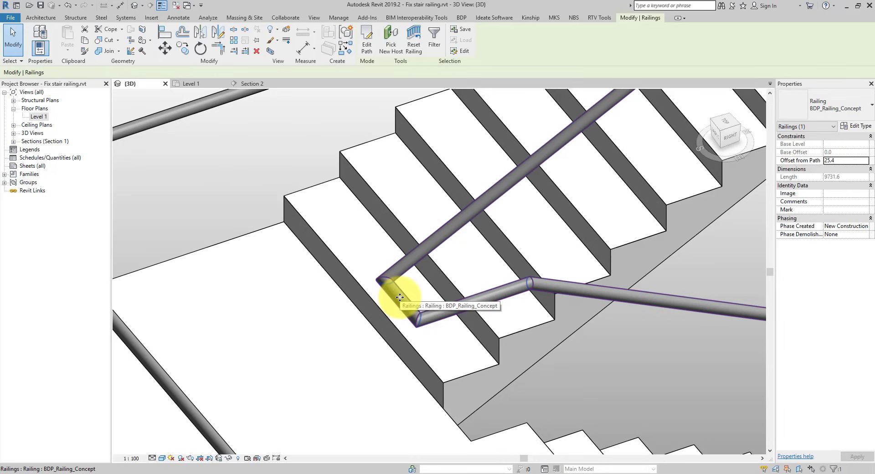
pyautogui.scroll(-5, 400, 297)
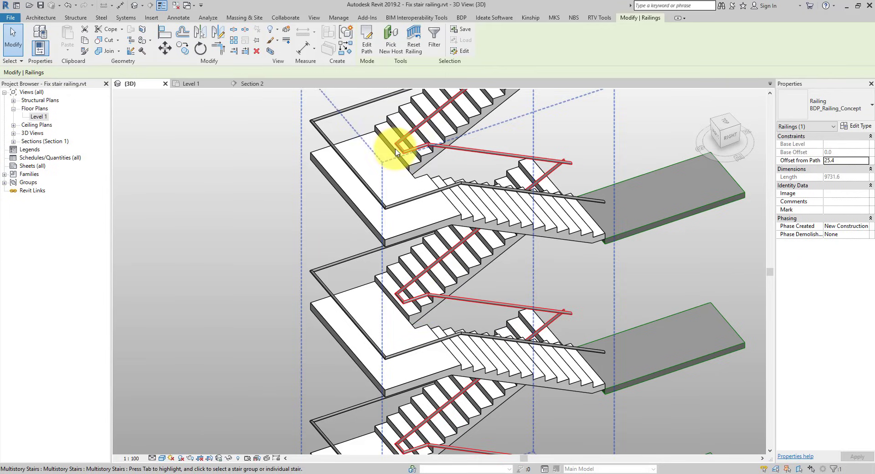
pyautogui.scroll(-2, 418, 358)
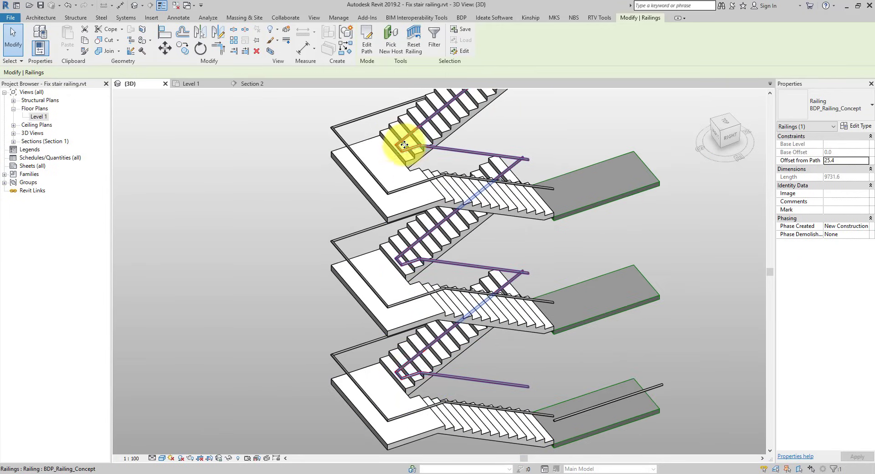
# Select the outer railing and inspect its run around the landings from the opposite side of the stair.
pyautogui.click(360, 117)
pyautogui.keyDown('shift'); pyautogui.moveTo(361, 117); pyautogui.dragTo(498, 221, button='middle'); pyautogui.keyUp('shift')
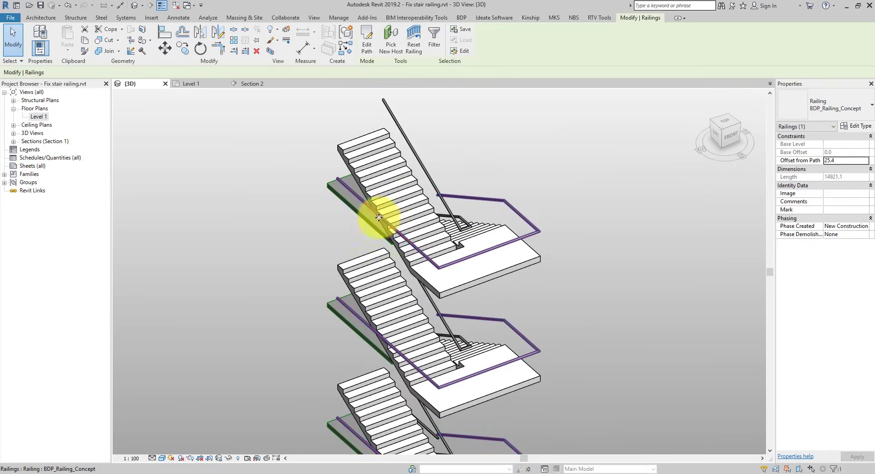
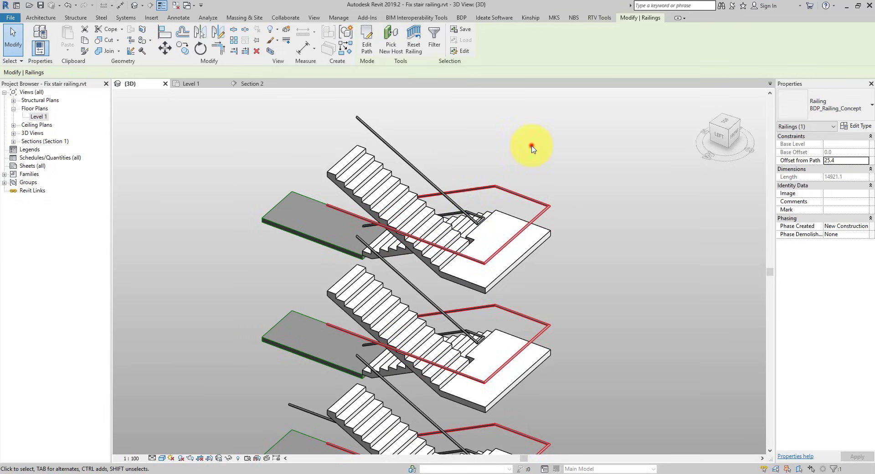
pyautogui.moveTo(532, 148); pyautogui.dragTo(498, 189)
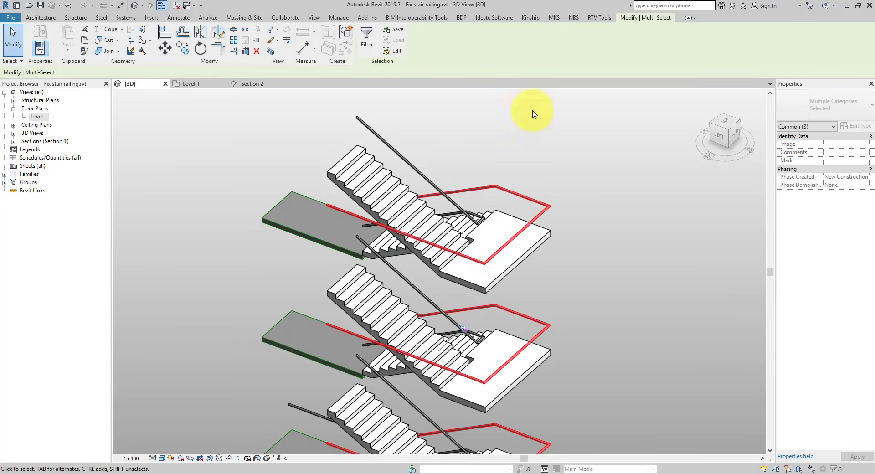
pyautogui.click(386, 50)
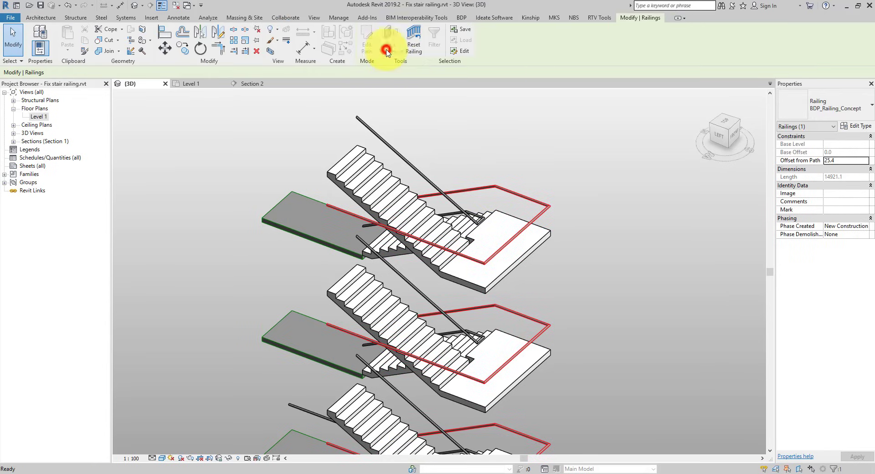
pyautogui.click(372, 161)
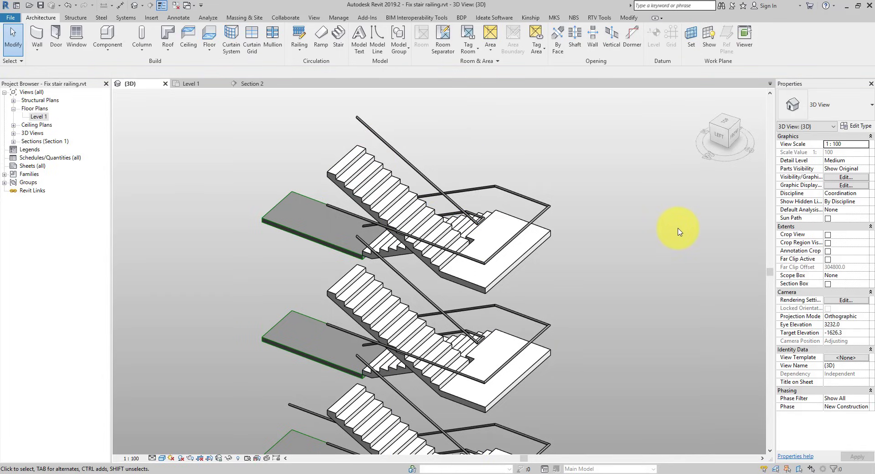
# Open the outer railing's path for editing in the top view, framed on the landing.
pyautogui.click(528, 195)
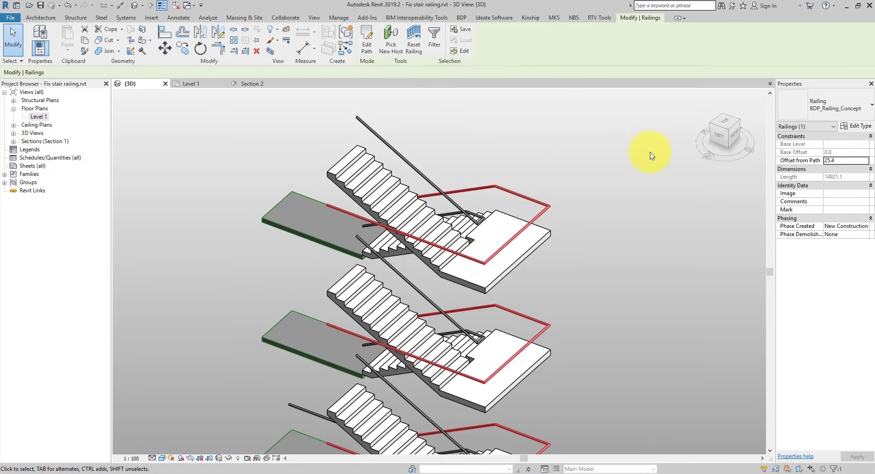
pyautogui.click(724, 126)
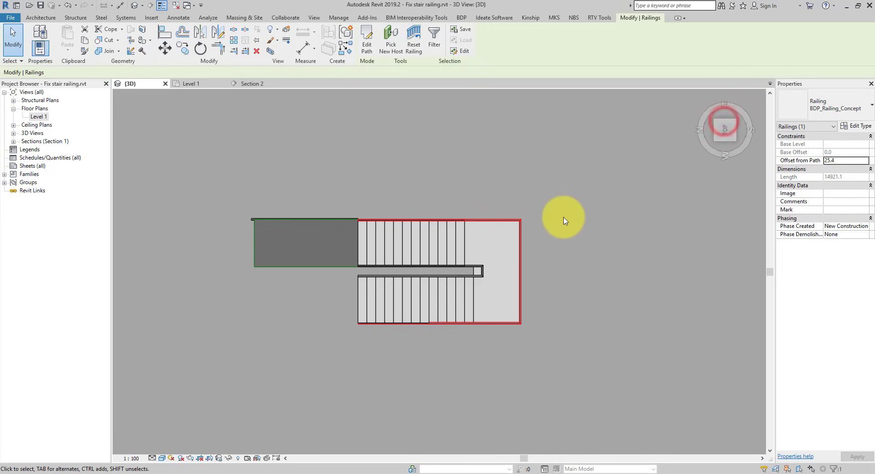
pyautogui.click(368, 48)
pyautogui.scroll(3, 453, 292)
pyautogui.scroll(1, 508, 242)
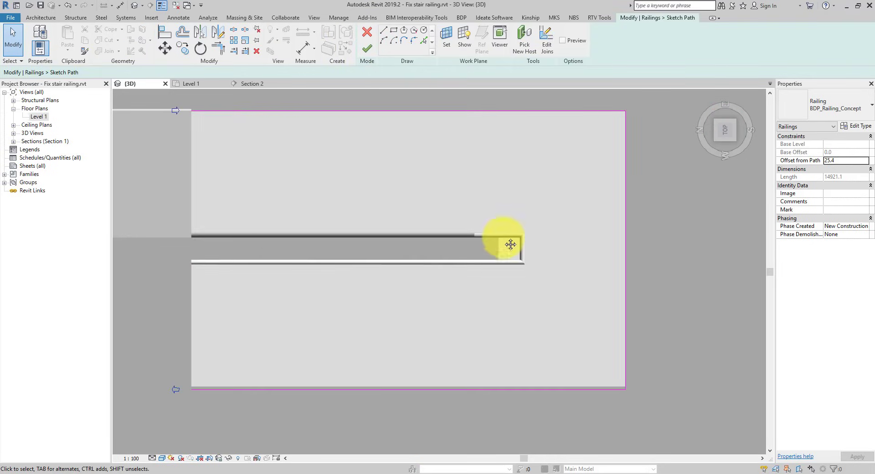
pyautogui.moveTo(512, 244)
pyautogui.mouseDown(button='middle')
pyautogui.moveTo(537, 279)
pyautogui.moveTo(550, 267)
pyautogui.mouseUp(button='middle')
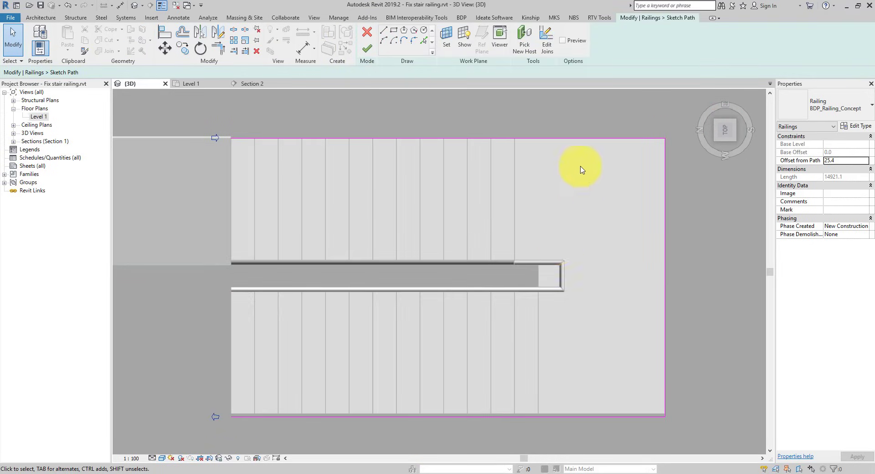
# Move the outer path line beside the flight opposite the floor slab onto that flight's outer edge.
pyautogui.moveTo(606, 110); pyautogui.dragTo(532, 173)
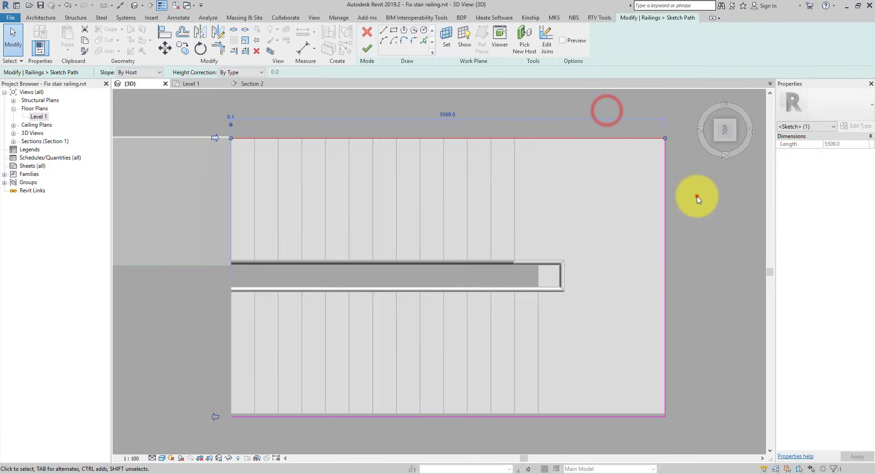
pyautogui.moveTo(698, 197); pyautogui.dragTo(652, 222)
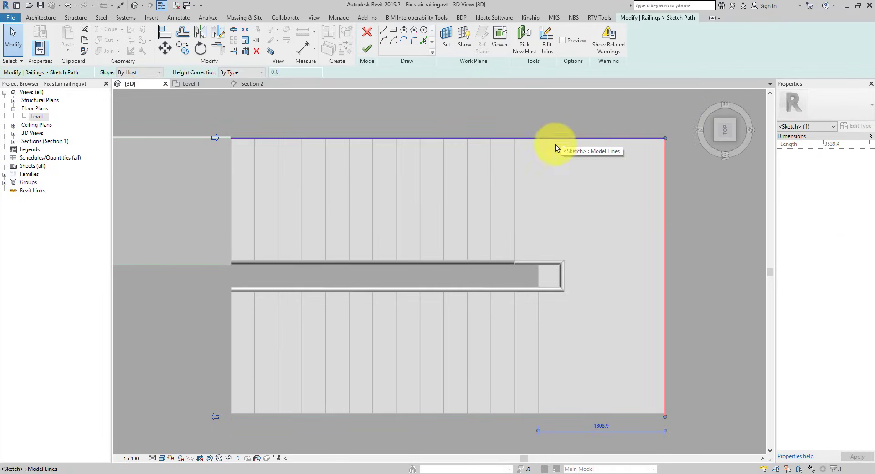
pyautogui.click(520, 156)
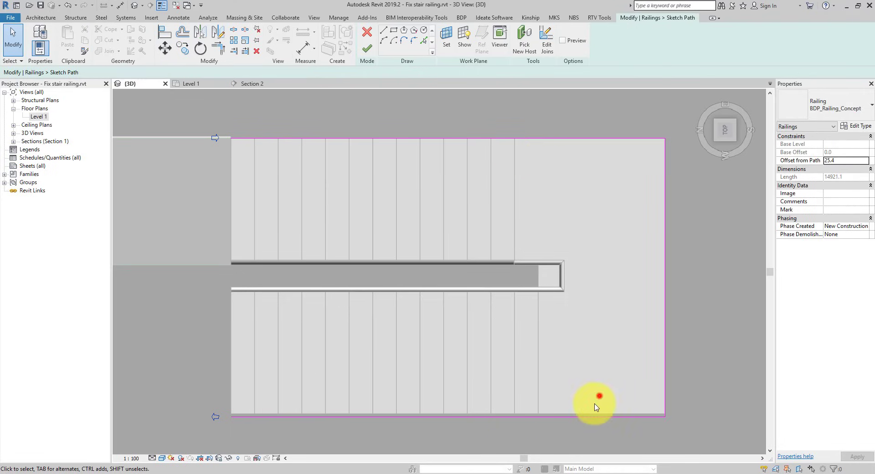
pyautogui.click(597, 396)
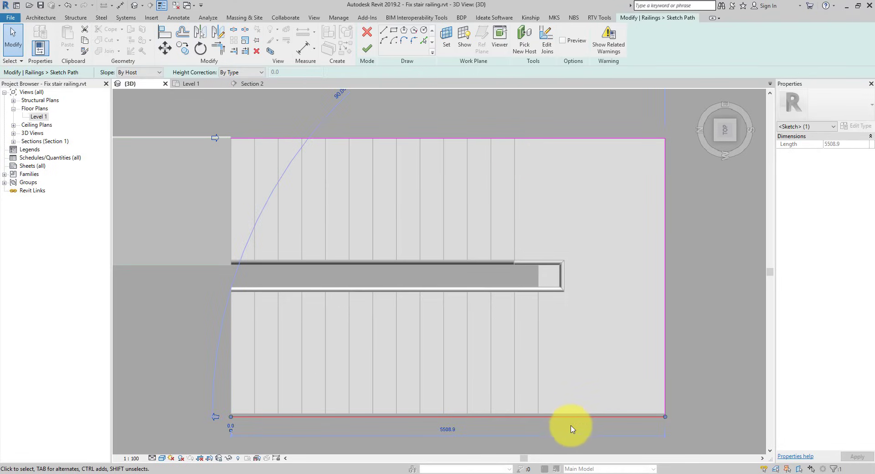
pyautogui.scroll(4, 572, 429)
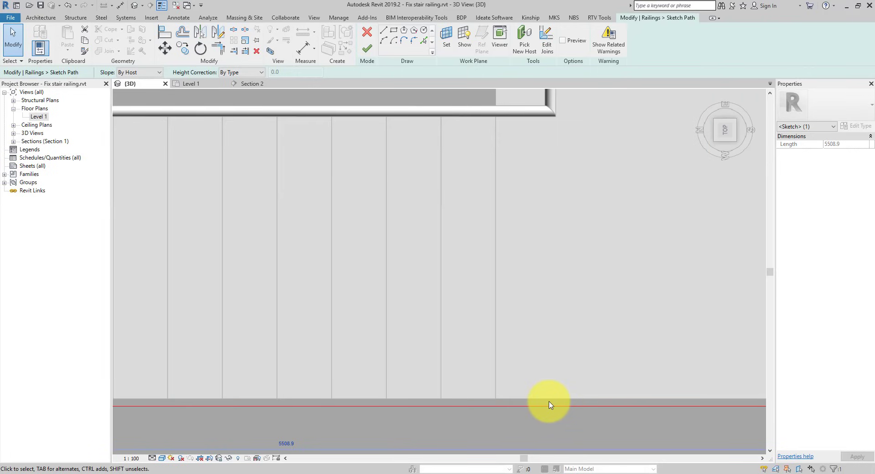
pyautogui.scroll(-3, 551, 402)
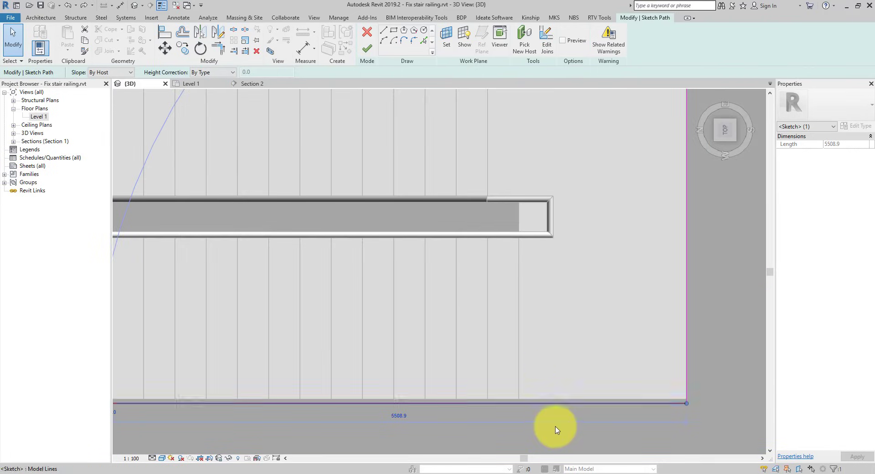
pyautogui.press('m')
pyautogui.press('v')
pyautogui.click(565, 404)
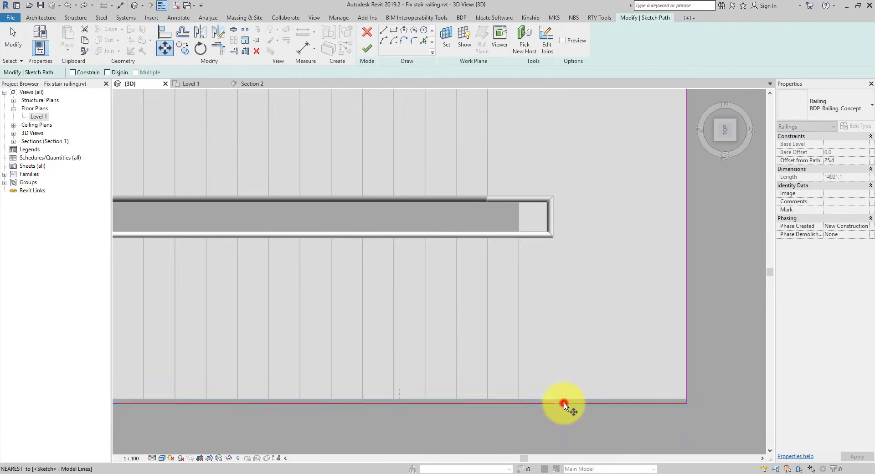
pyautogui.click(563, 400)
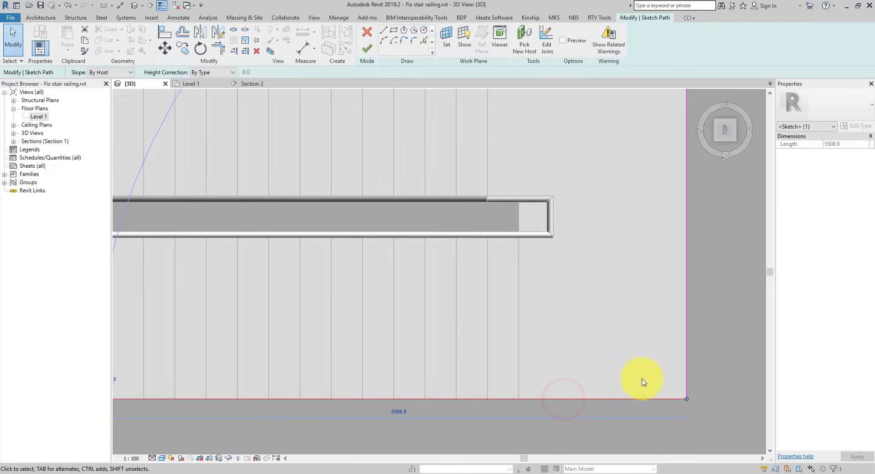
# Finish the outer railing's path edit and check the railing around the landings across the storeys in 3D.
pyautogui.scroll(-3, 643, 382)
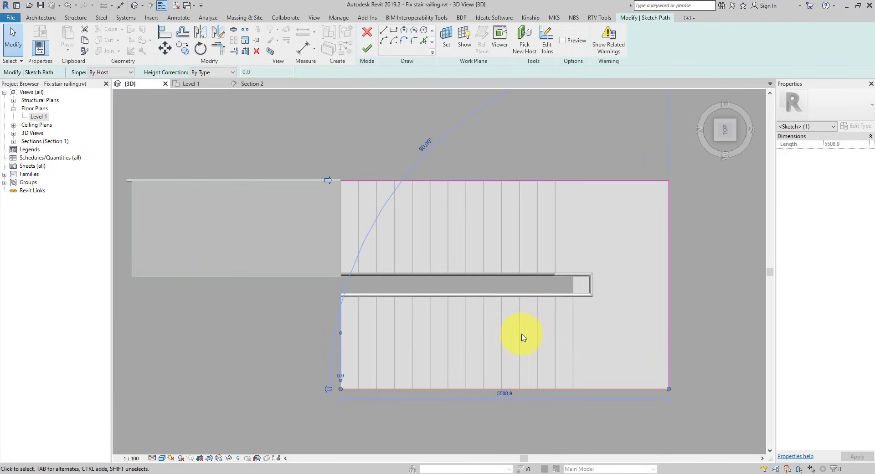
pyautogui.keyDown('shift'); pyautogui.moveTo(644, 351); pyautogui.dragTo(452, 106, button='middle'); pyautogui.keyUp('shift')
pyautogui.click(367, 48)
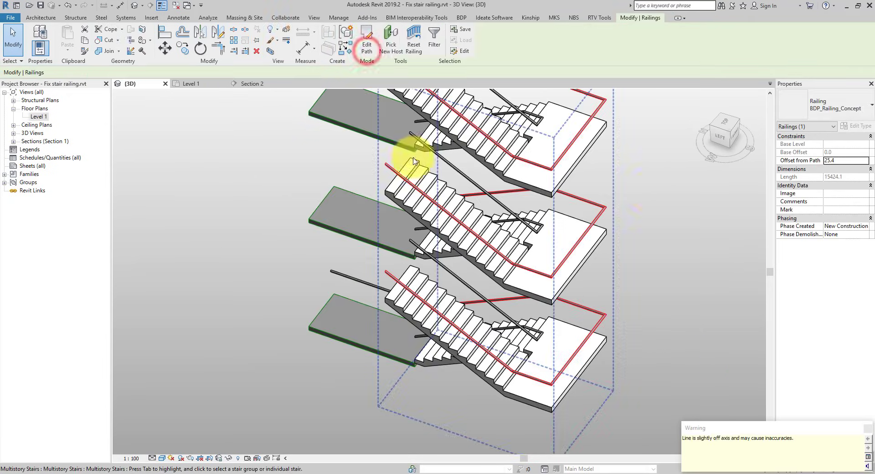
pyautogui.click(649, 191)
pyautogui.moveTo(652, 173); pyautogui.dragTo(636, 279, button='middle')
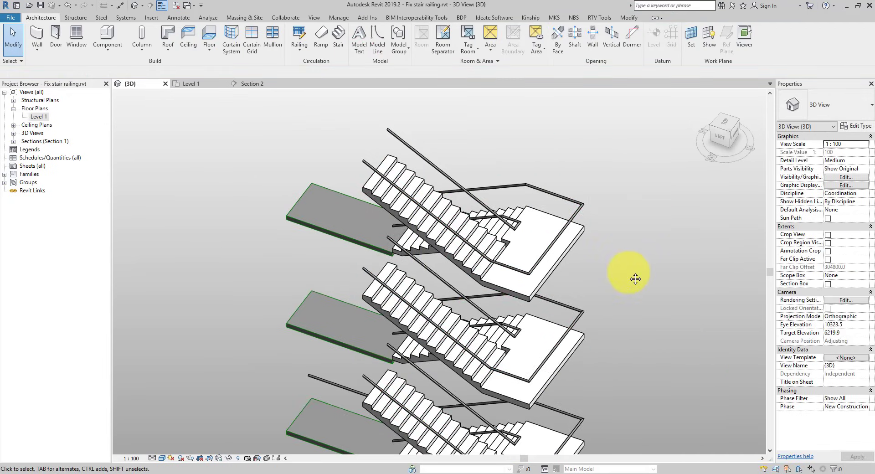
pyautogui.click(576, 199)
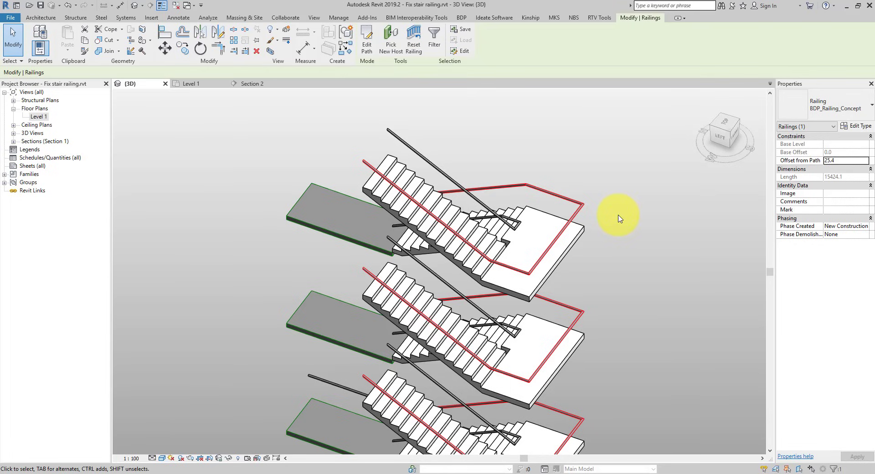
pyautogui.click(242, 97)
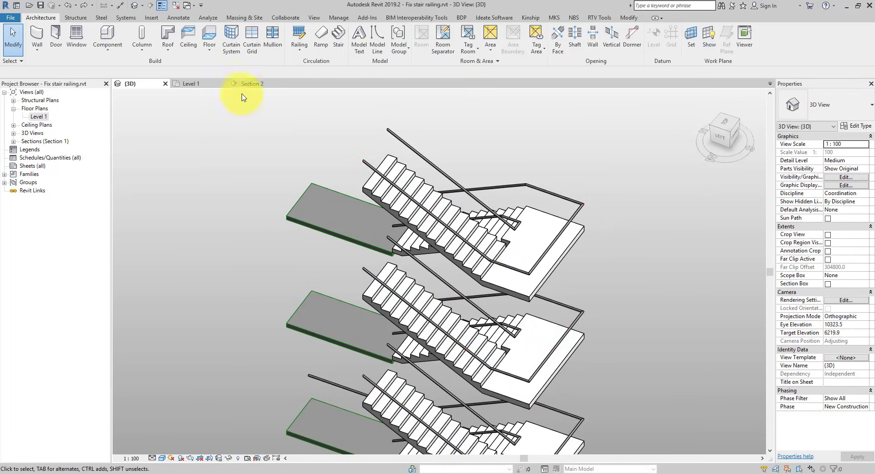
# Move the Section 2 line in the Level 1 plan to just outside the UP flight and open that section view.
pyautogui.click(244, 84)
pyautogui.scroll(3, 527, 280)
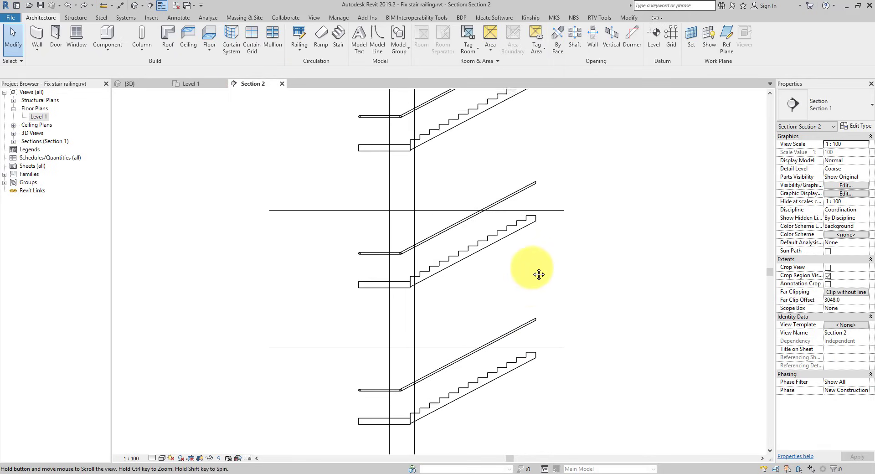
pyautogui.scroll(-1, 538, 273)
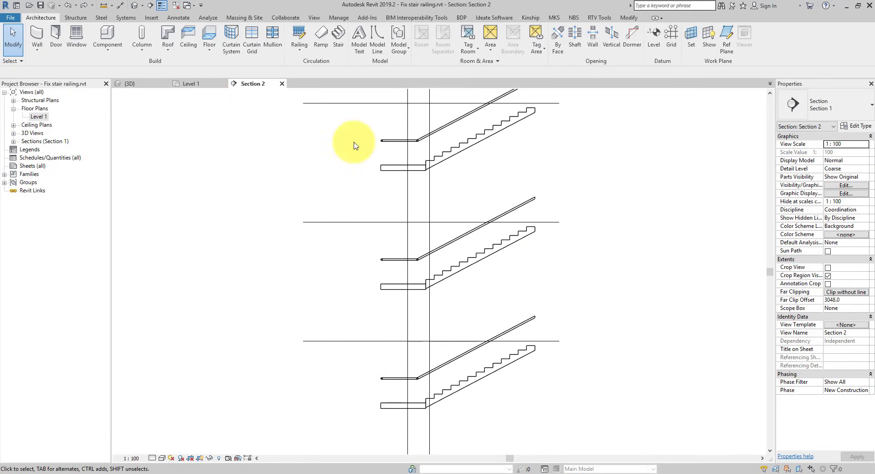
pyautogui.doubleClick(38, 117)
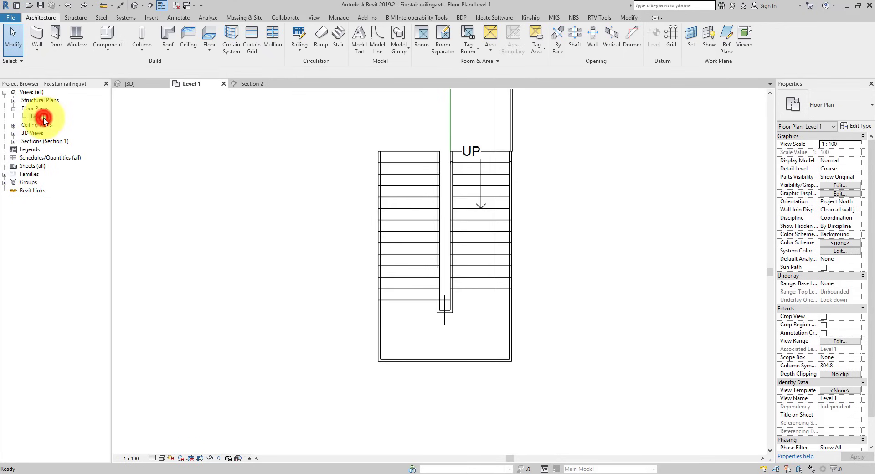
pyautogui.click(445, 320)
pyautogui.moveTo(446, 304); pyautogui.dragTo(523, 304)
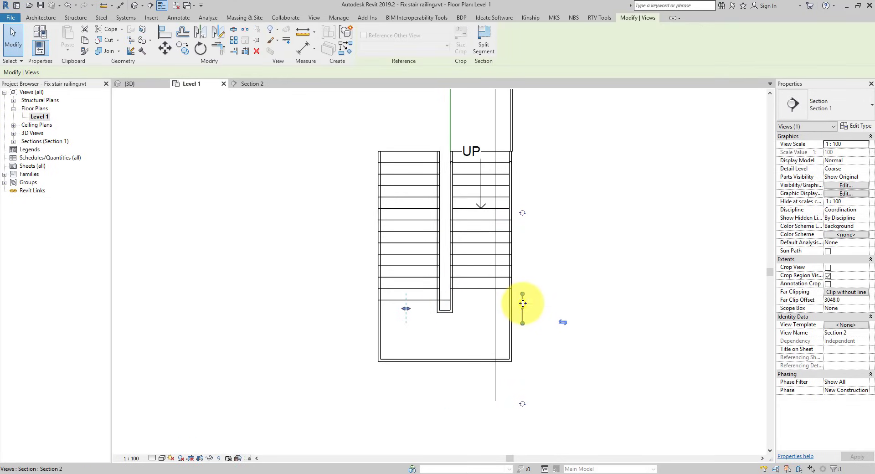
pyautogui.rightClick(522, 303)
pyautogui.click(547, 126)
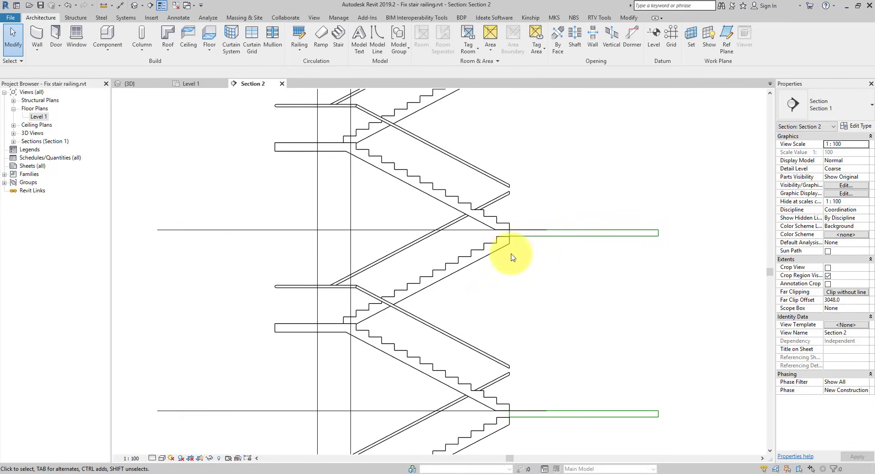
# Examine in Section 2 how the railings meet at the landing and where their ends stop at floor level.
pyautogui.click(510, 255)
pyautogui.scroll(4, 524, 218)
pyautogui.moveTo(454, 233); pyautogui.dragTo(504, 301)
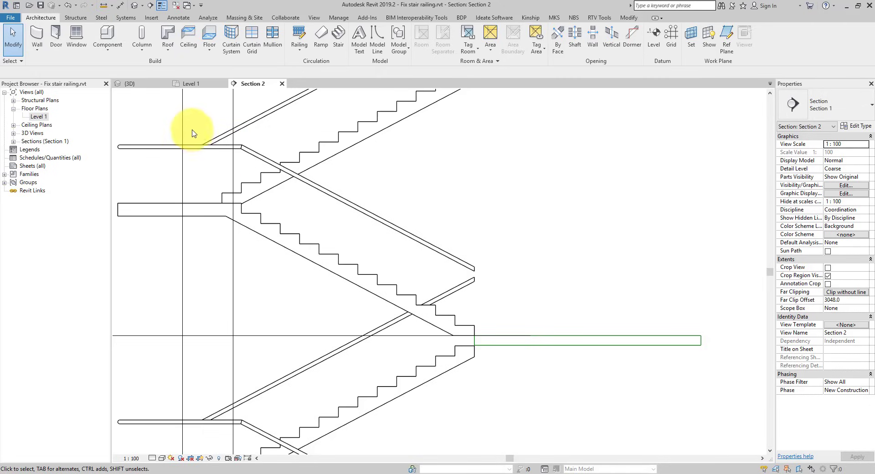
pyautogui.moveTo(197, 121); pyautogui.dragTo(219, 168)
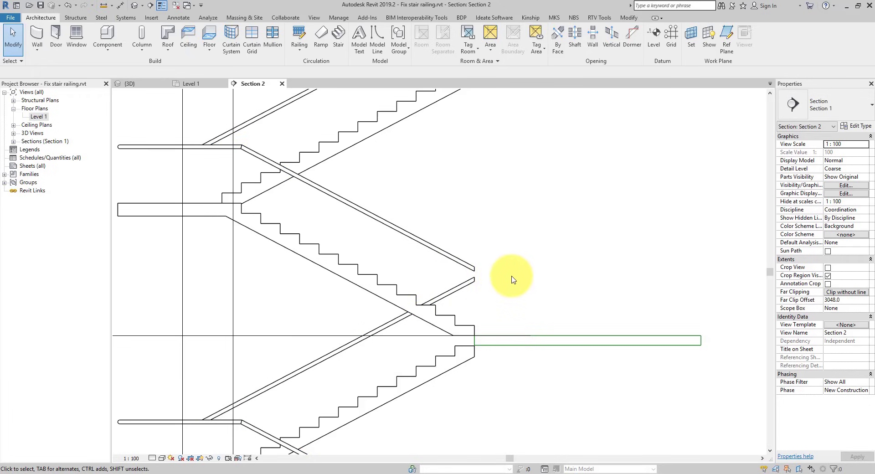
# Open the inner railing's path for editing in the top view of the 3D model, framed on its two open ends.
pyautogui.click(128, 84)
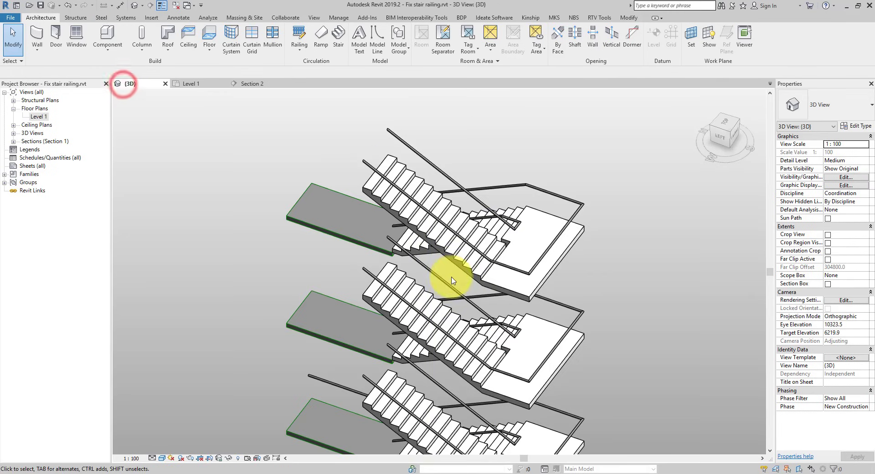
pyautogui.moveTo(433, 225); pyautogui.dragTo(434, 153, button='middle')
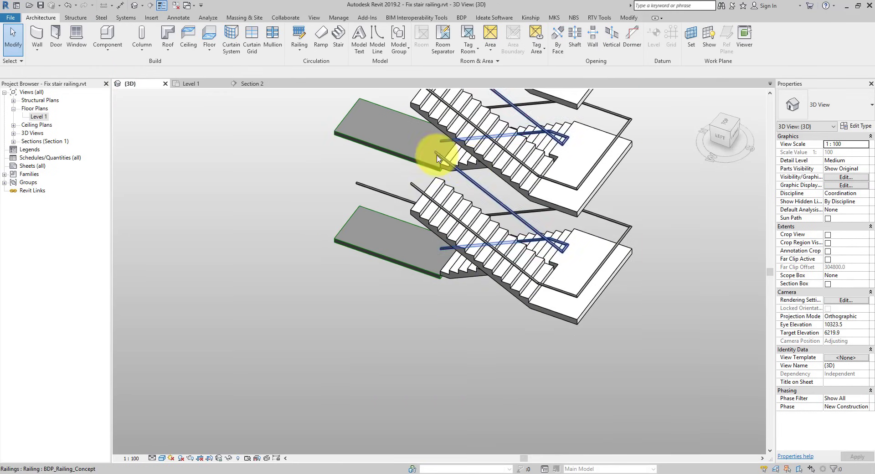
pyautogui.click(434, 152)
pyautogui.keyDown('shift'); pyautogui.moveTo(515, 212); pyautogui.dragTo(480, 248, button='middle'); pyautogui.keyUp('shift')
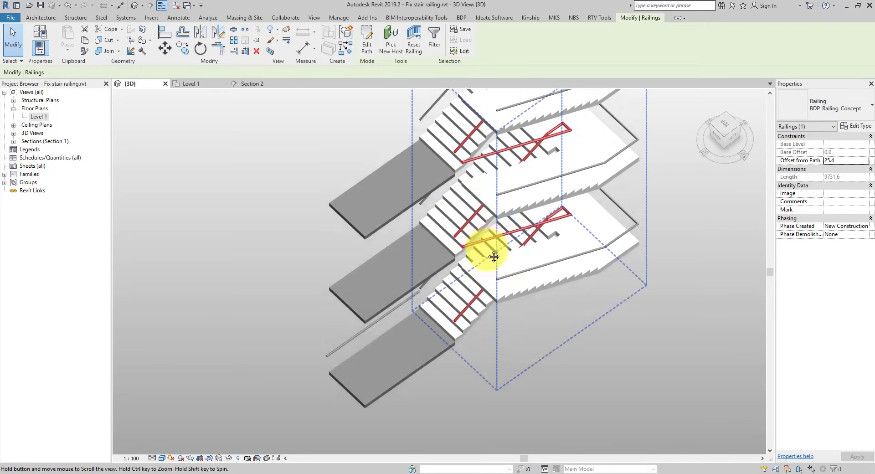
pyautogui.click(725, 125)
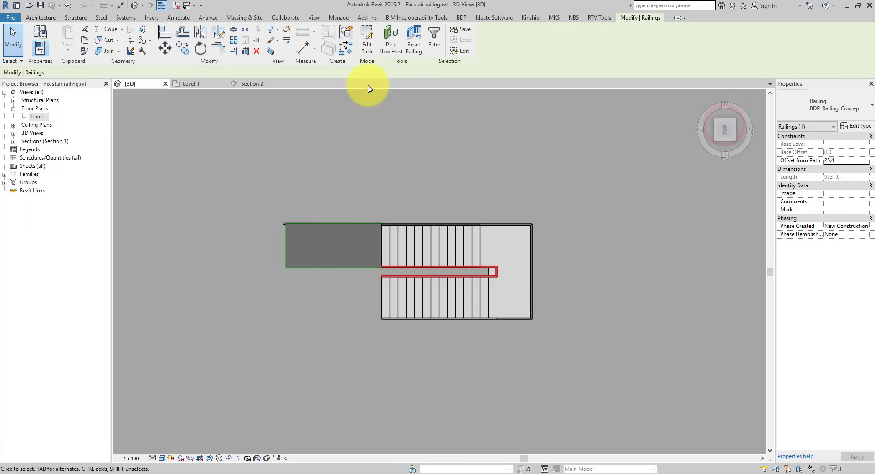
pyautogui.click(367, 46)
pyautogui.scroll(6, 365, 283)
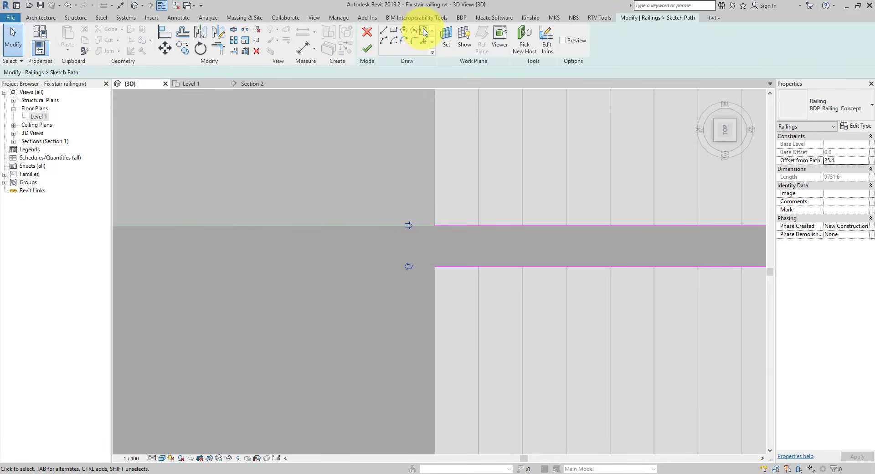
# Draw two helper circles of 300 mm radius centred on the inner railing path's two open ends.
pyautogui.click(424, 31)
pyautogui.click(435, 227)
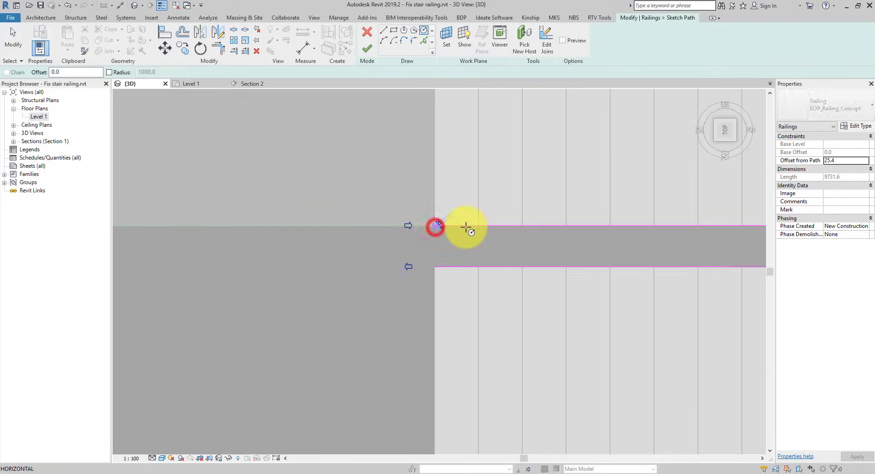
pyautogui.click(481, 227)
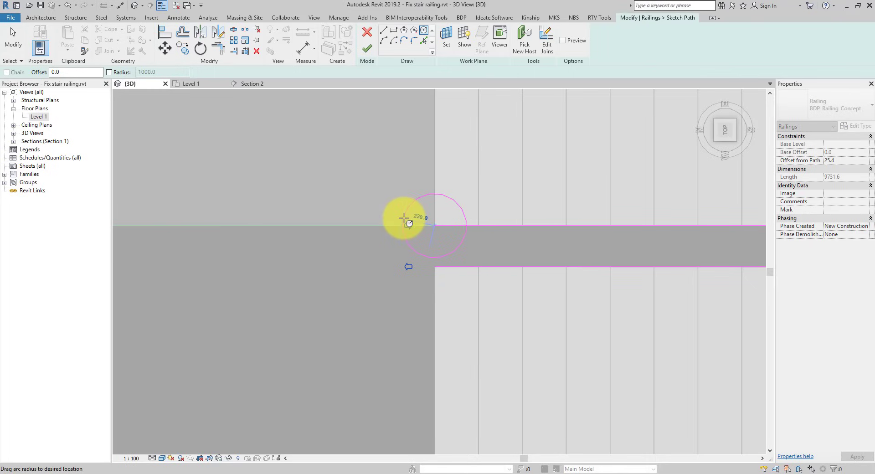
pyautogui.moveTo(408, 214); pyautogui.dragTo(477, 226)
pyautogui.moveTo(455, 260); pyautogui.dragTo(433, 265)
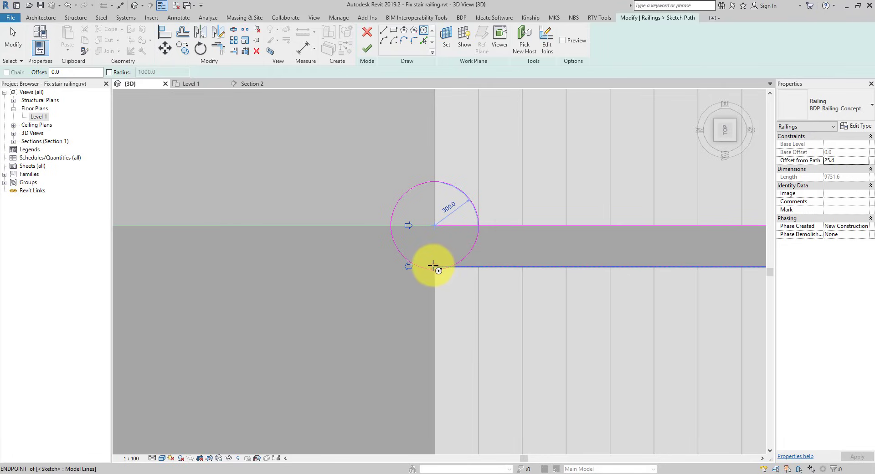
pyautogui.click(433, 265)
pyautogui.click(476, 267)
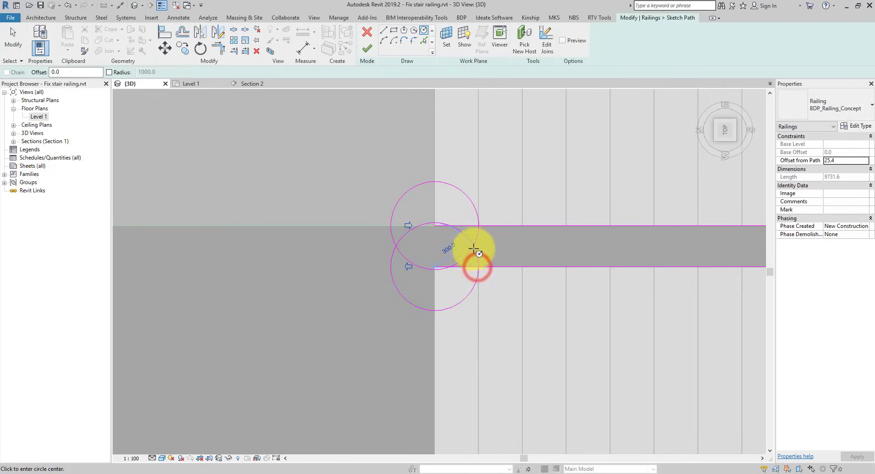
pyautogui.press('Escape')
pyautogui.press('Escape')
# Extend both open ends of the inner railing path outward to the circles, 300 mm past the flights' edge.
pyautogui.click(471, 226)
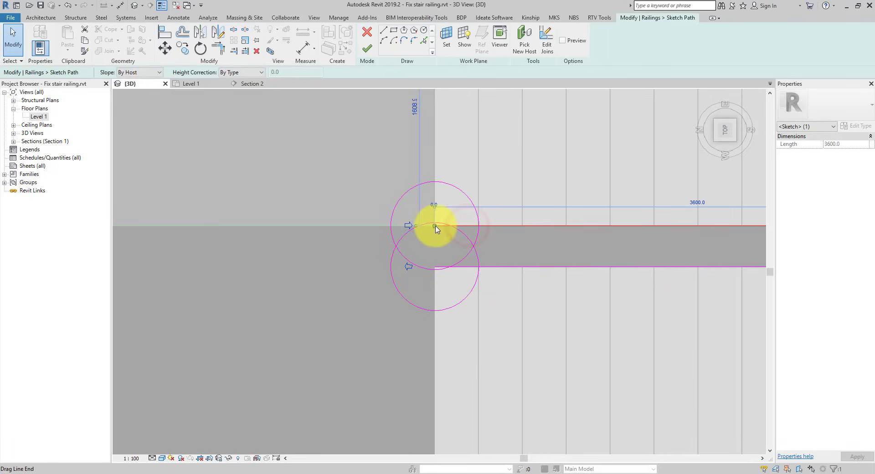
pyautogui.moveTo(435, 226); pyautogui.dragTo(390, 226)
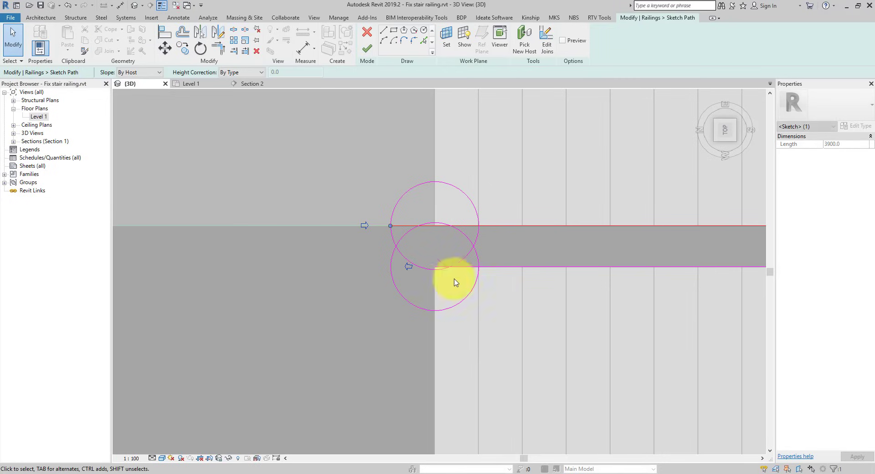
pyautogui.moveTo(487, 266); pyautogui.dragTo(392, 265)
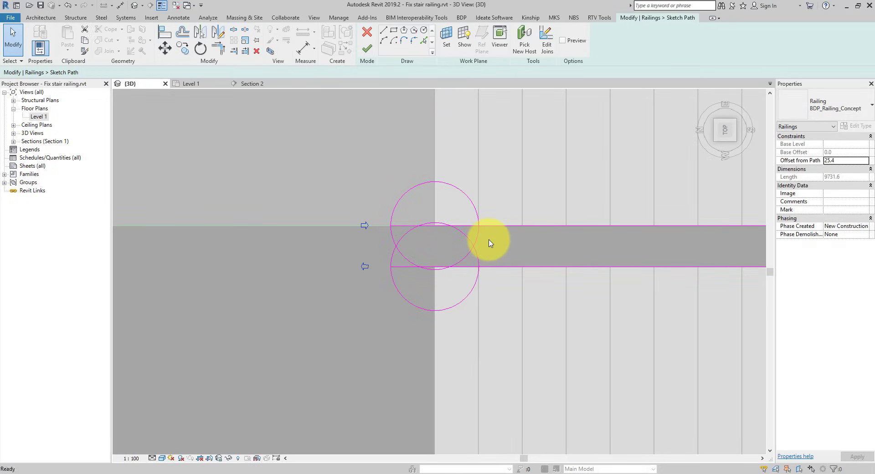
# Delete both helper circles and finish editing the inner railing's path.
pyautogui.click(459, 252)
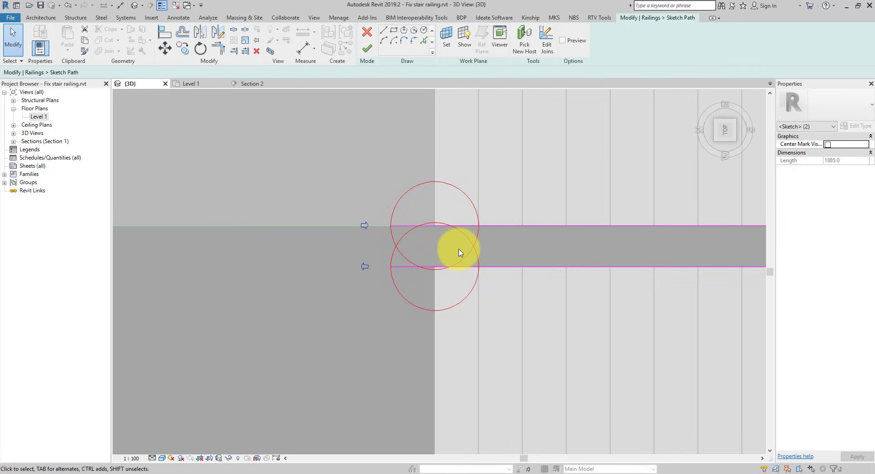
pyautogui.press('Escape')
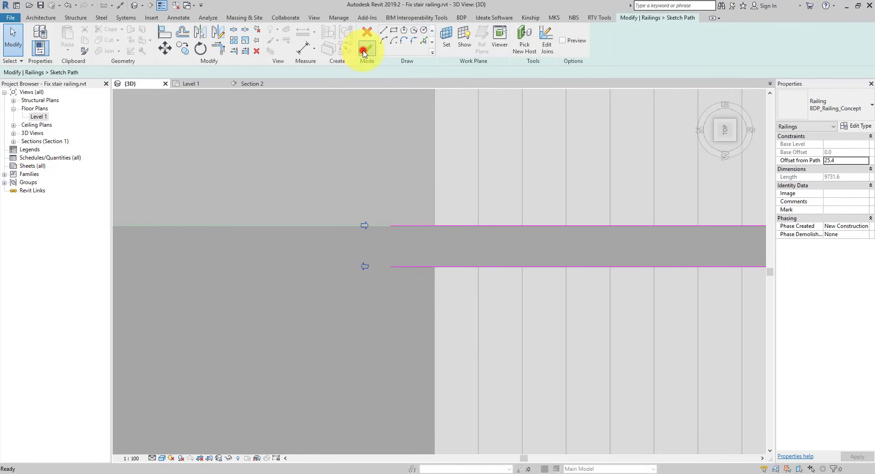
pyautogui.click(363, 54)
pyautogui.scroll(-3, 381, 332)
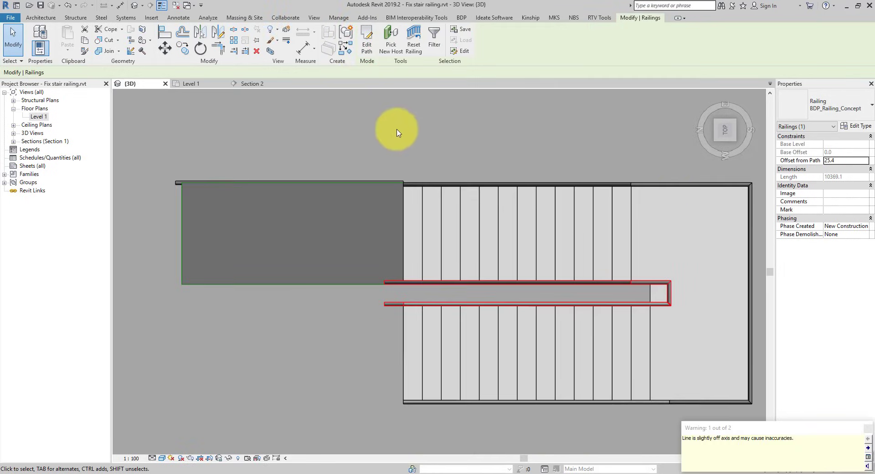
# Examine the inner railing's extended ends in Section 2 and from an angle and side-on in the 3D model.
pyautogui.click(252, 84)
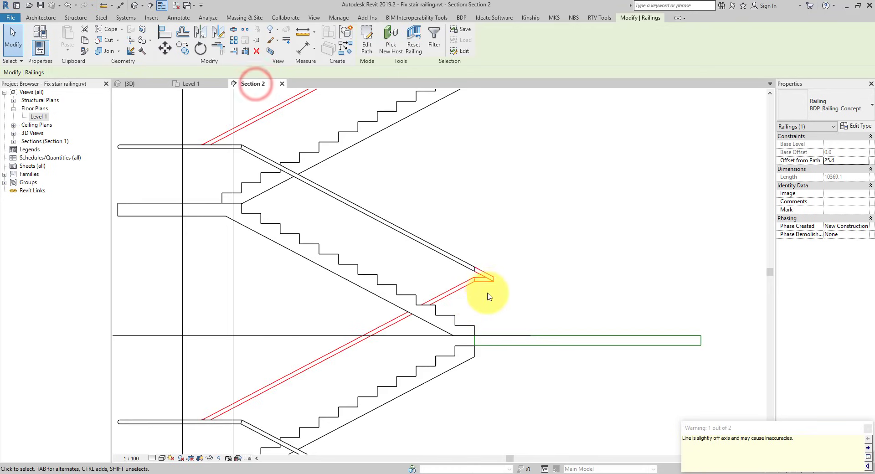
pyautogui.scroll(3, 488, 293)
pyautogui.click(532, 297)
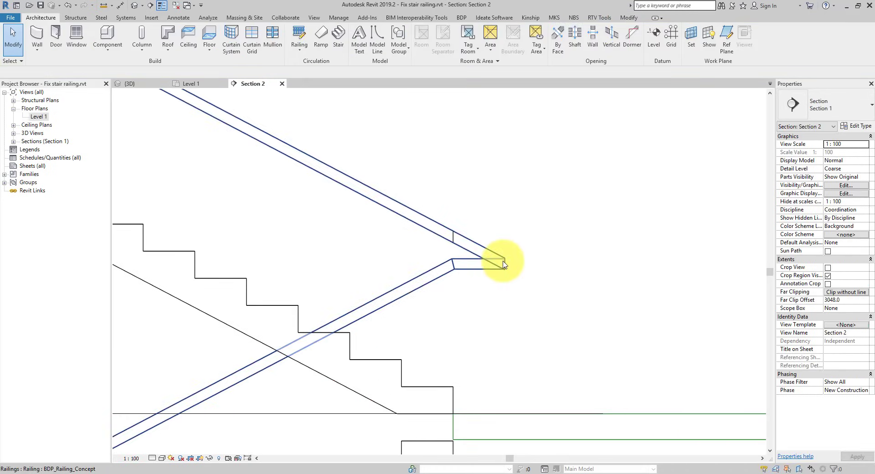
pyautogui.click(143, 87)
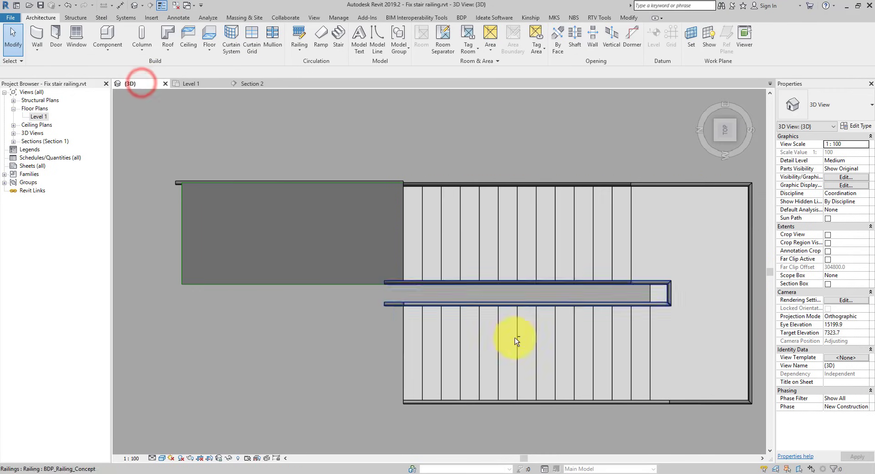
pyautogui.keyDown('shift'); pyautogui.moveTo(513, 344); pyautogui.dragTo(463, 244, button='middle'); pyautogui.keyUp('shift')
pyautogui.scroll(4, 465, 246)
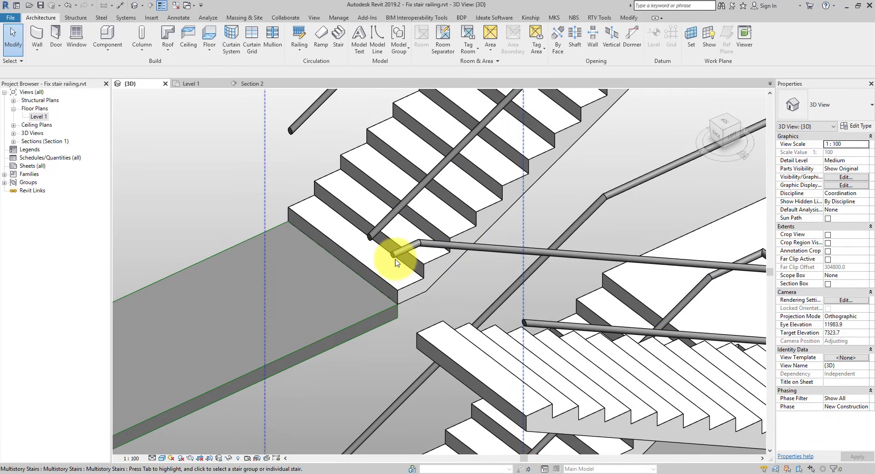
pyautogui.click(726, 143)
pyautogui.scroll(5, 401, 218)
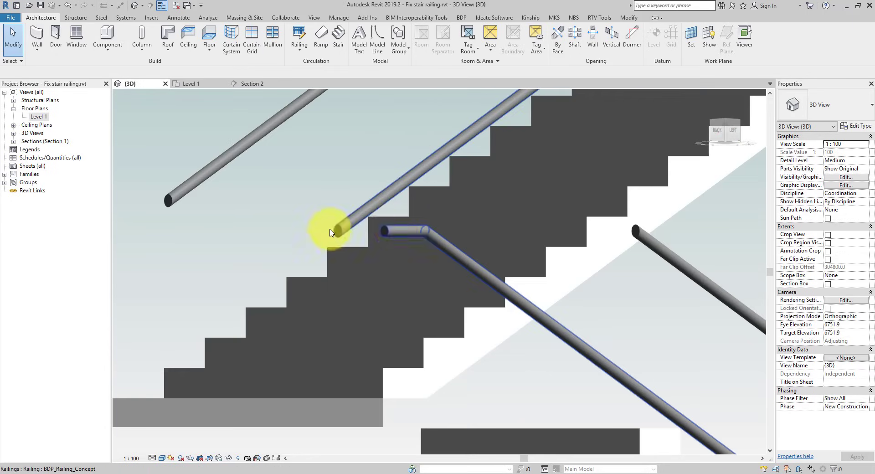
pyautogui.moveTo(317, 217); pyautogui.dragTo(335, 240)
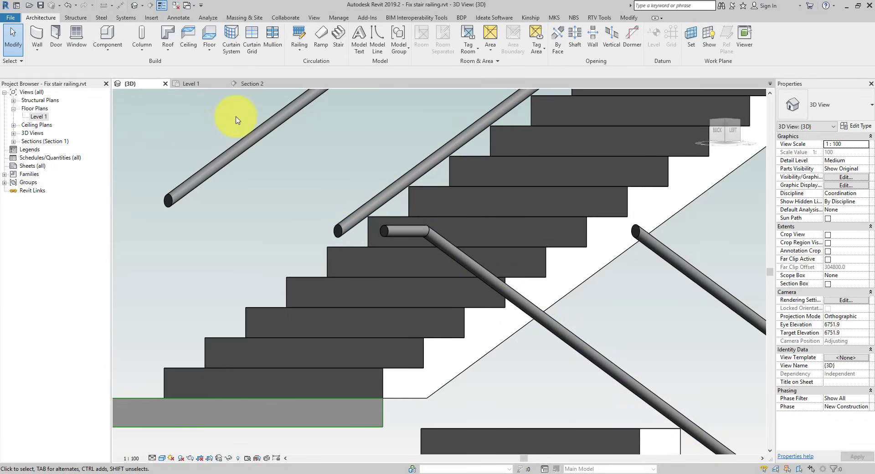
# Join the inner railing path's two open ends with a straight line across the stairwell in the top view and finish the path edit.
pyautogui.click(362, 206)
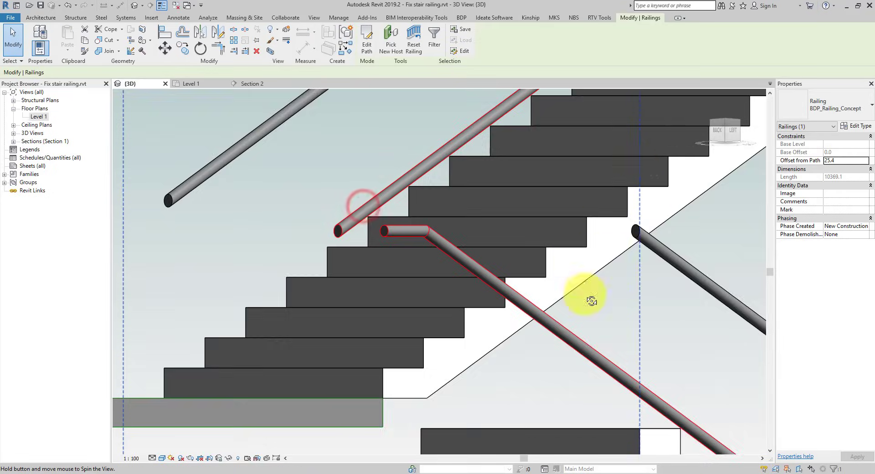
pyautogui.click(727, 150)
pyautogui.click(724, 129)
pyautogui.scroll(4, 363, 232)
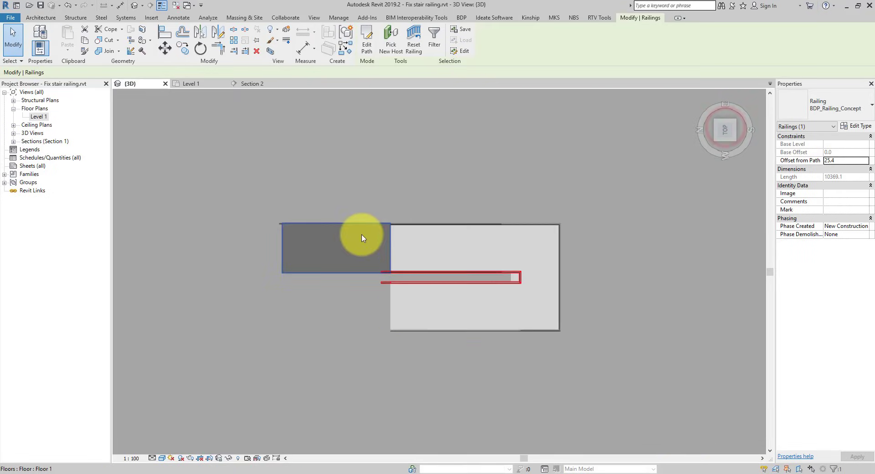
pyautogui.click(367, 63)
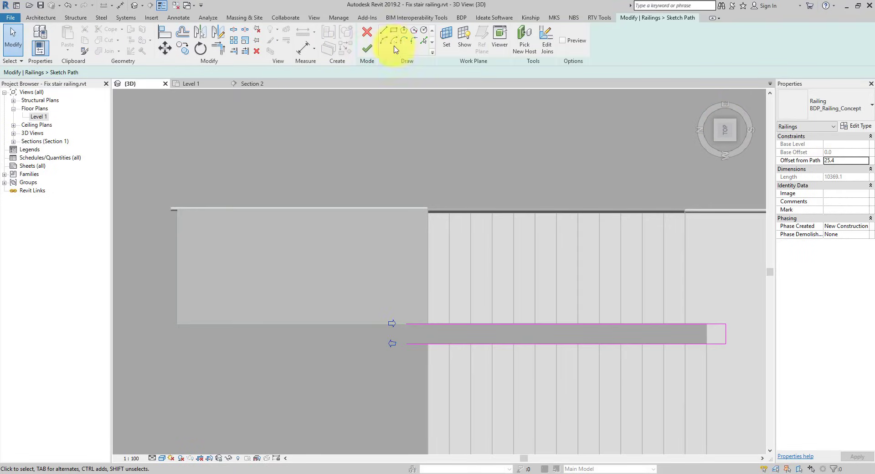
pyautogui.click(383, 32)
pyautogui.click(405, 344)
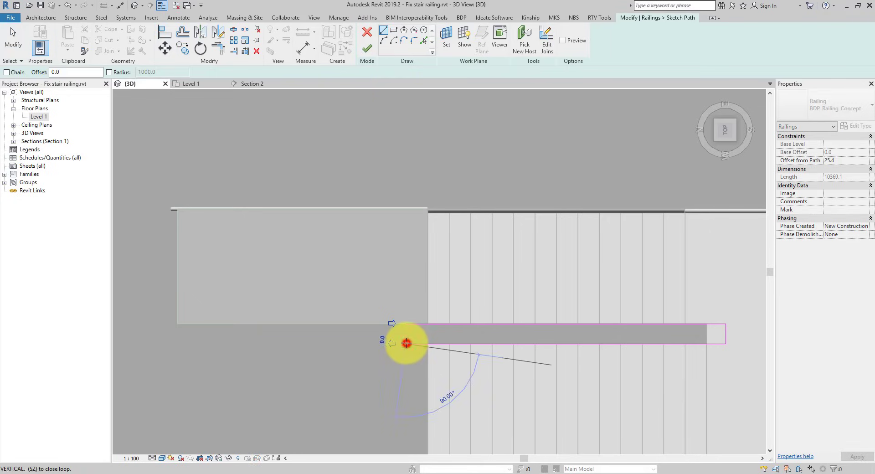
pyautogui.scroll(3, 407, 335)
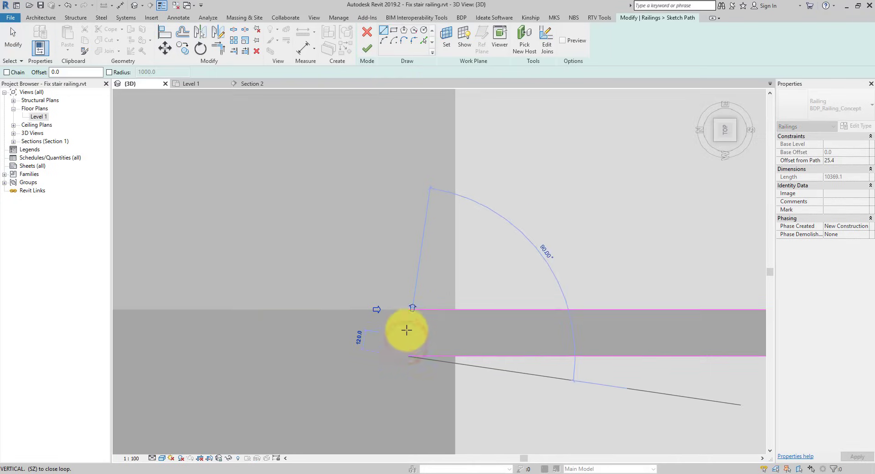
pyautogui.click(405, 307)
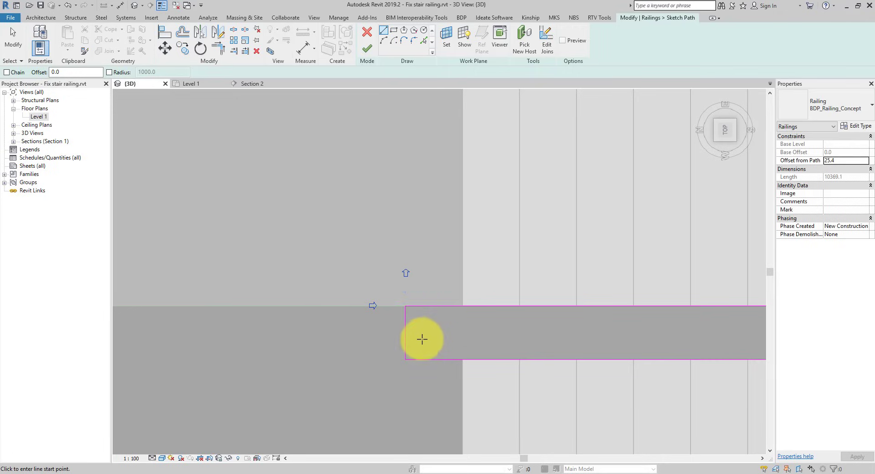
pyautogui.click(367, 48)
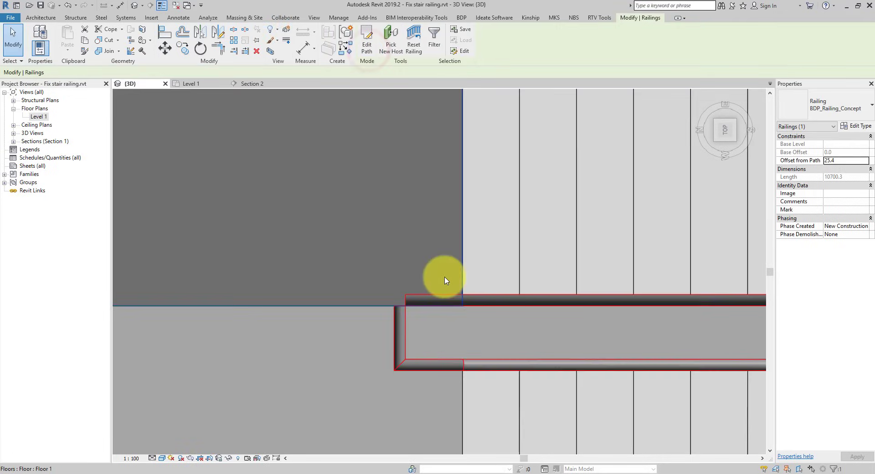
# Inspect the inner railing's new connecting segment in 3D on several storeys and from both sides of the stair.
pyautogui.scroll(-3, 447, 280)
pyautogui.keyDown('shift'); pyautogui.moveTo(455, 400); pyautogui.dragTo(511, 263, button='middle'); pyautogui.keyUp('shift')
pyautogui.scroll(2, 472, 283)
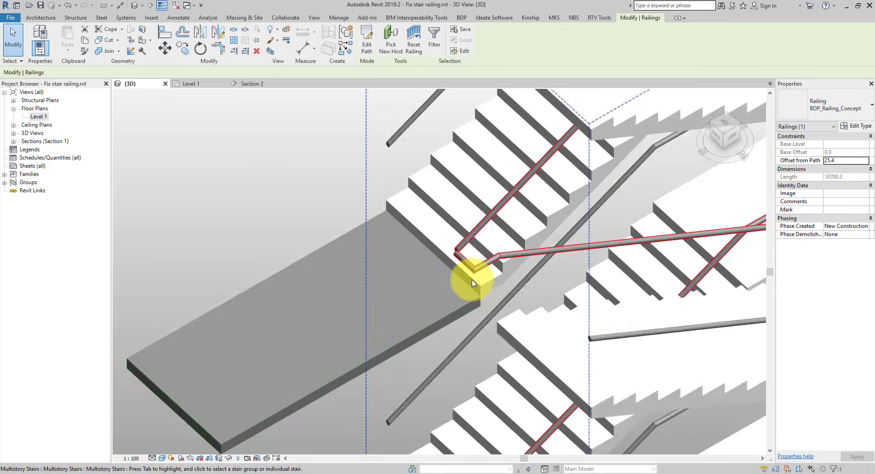
pyautogui.scroll(3, 469, 281)
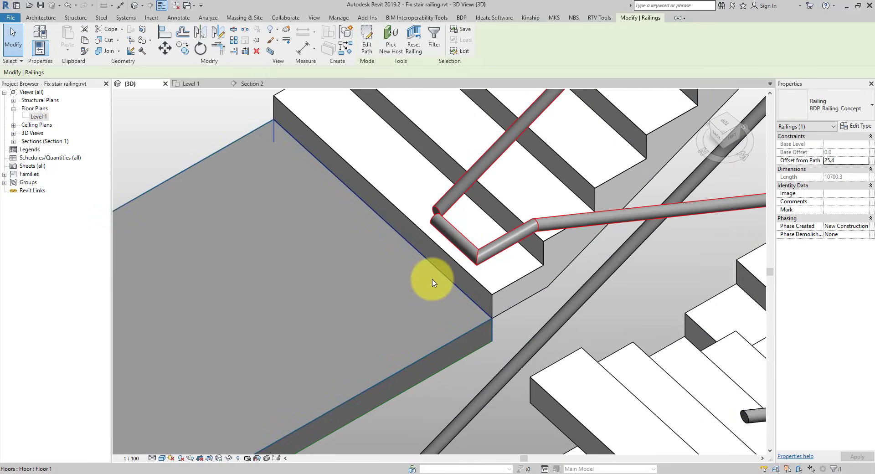
pyautogui.scroll(-3, 433, 283)
pyautogui.scroll(-3, 432, 282)
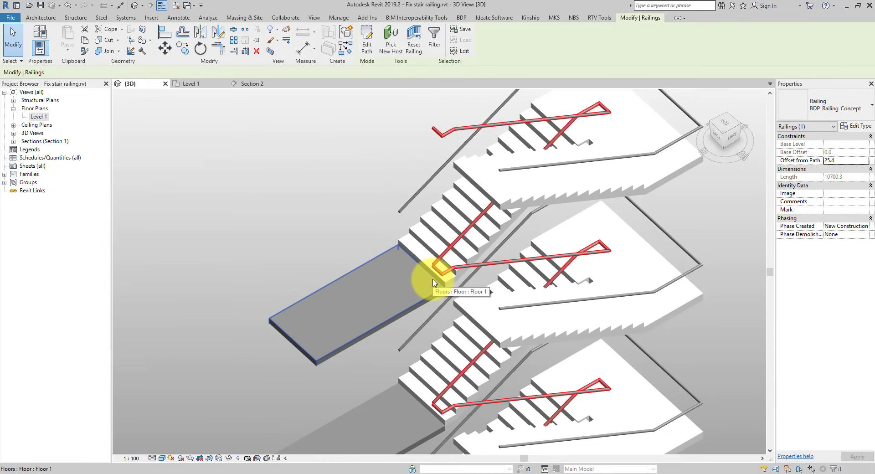
pyautogui.keyDown('shift'); pyautogui.moveTo(677, 357); pyautogui.dragTo(704, 329, button='middle'); pyautogui.keyUp('shift')
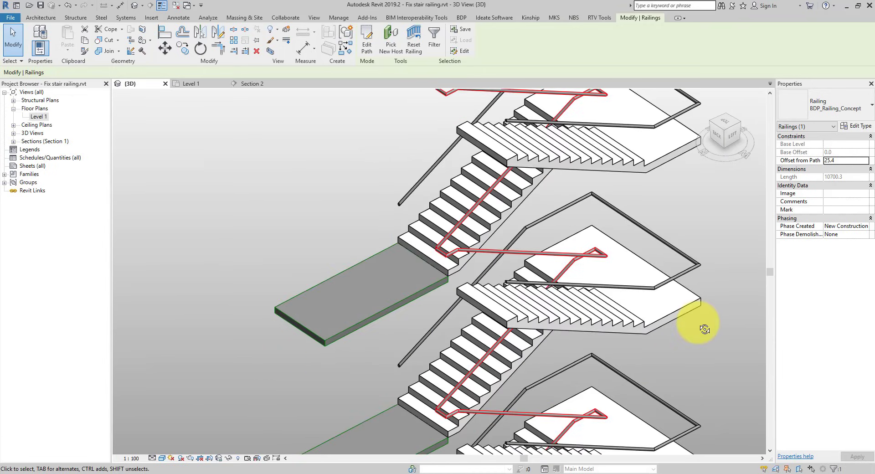
pyautogui.keyDown('shift'); pyautogui.moveTo(455, 264); pyautogui.dragTo(601, 248, button='middle'); pyautogui.keyUp('shift')
pyautogui.scroll(6, 603, 249)
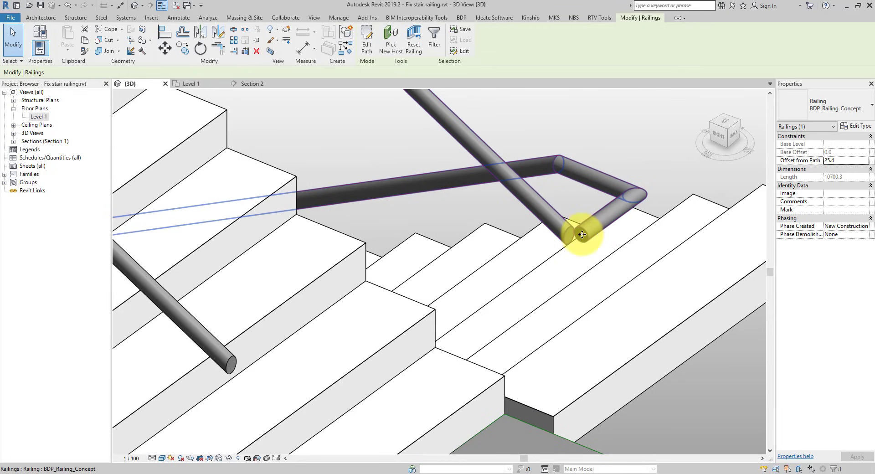
pyautogui.click(645, 175)
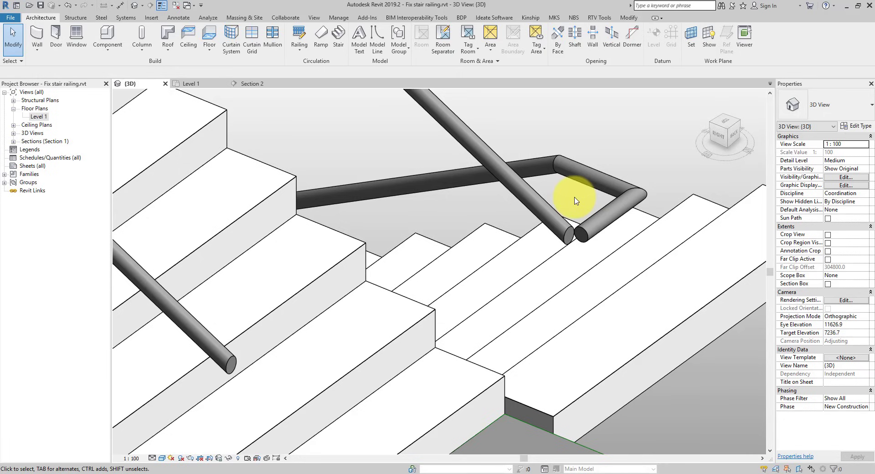
# Open the stair for editing in the 3D model after checking how its base meets the Level 2 floor slab.
pyautogui.keyDown('shift'); pyautogui.moveTo(568, 196); pyautogui.dragTo(490, 232, button='middle'); pyautogui.keyUp('shift')
pyautogui.click(510, 217)
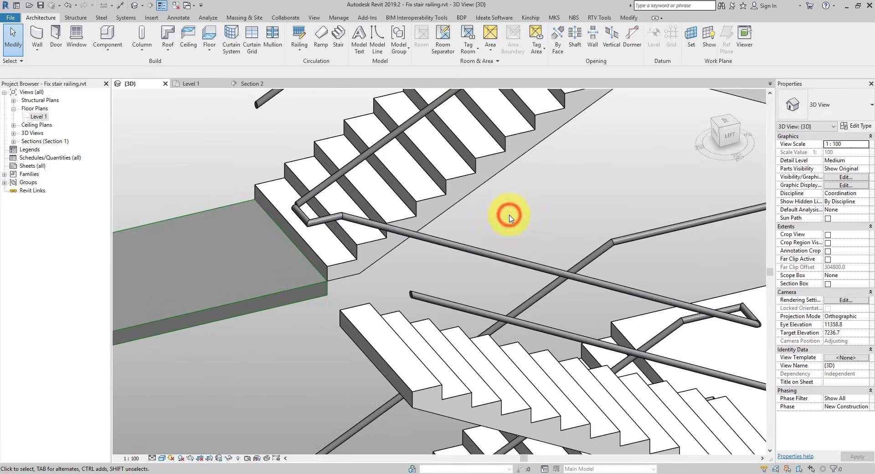
pyautogui.scroll(-2, 503, 218)
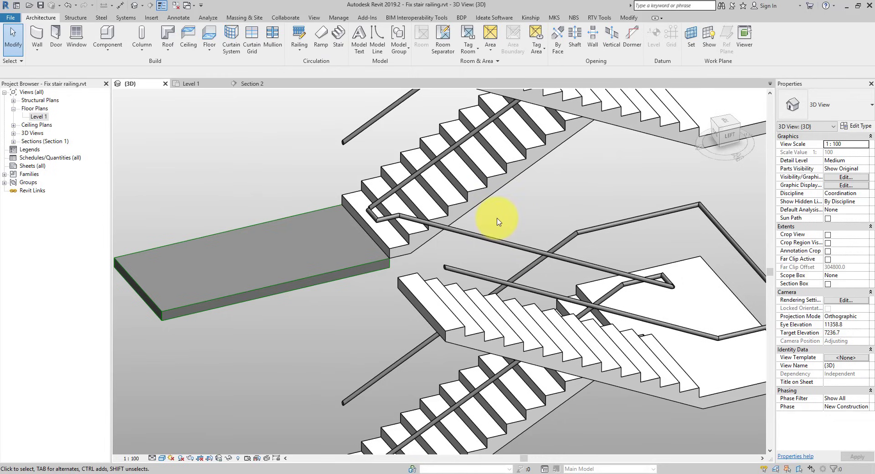
pyautogui.moveTo(445, 254); pyautogui.dragTo(481, 289, button='middle')
pyautogui.scroll(-2, 510, 241)
pyautogui.scroll(3, 479, 296)
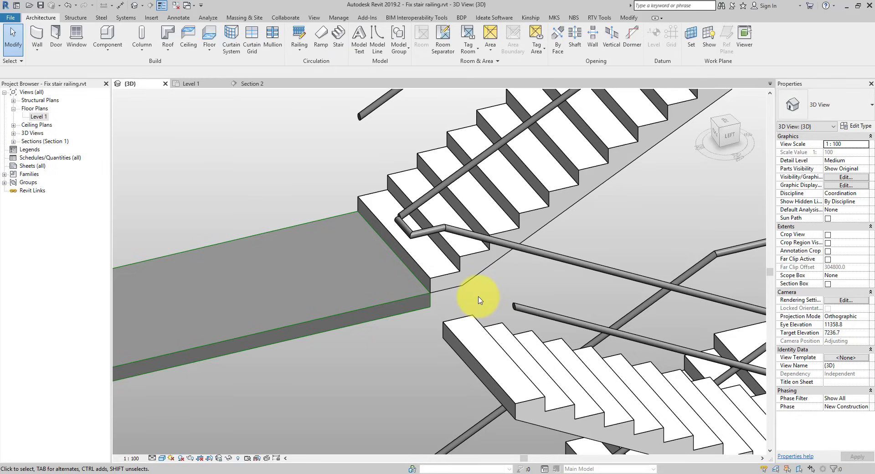
pyautogui.click(420, 299)
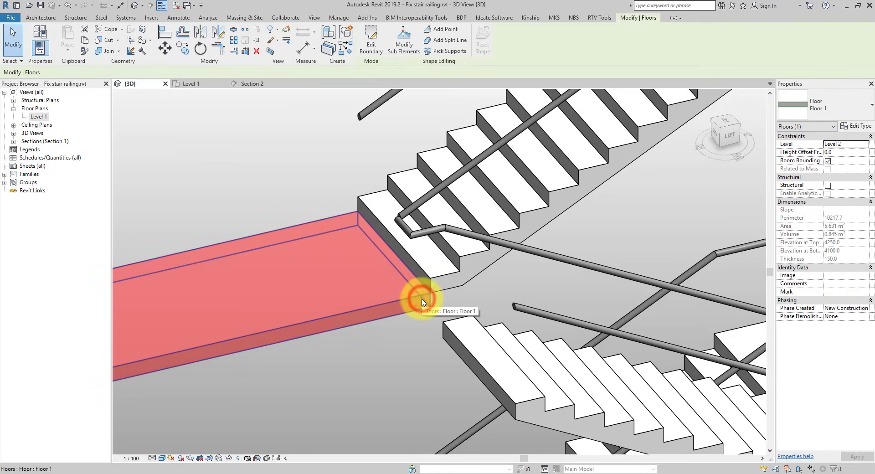
pyautogui.click(468, 283)
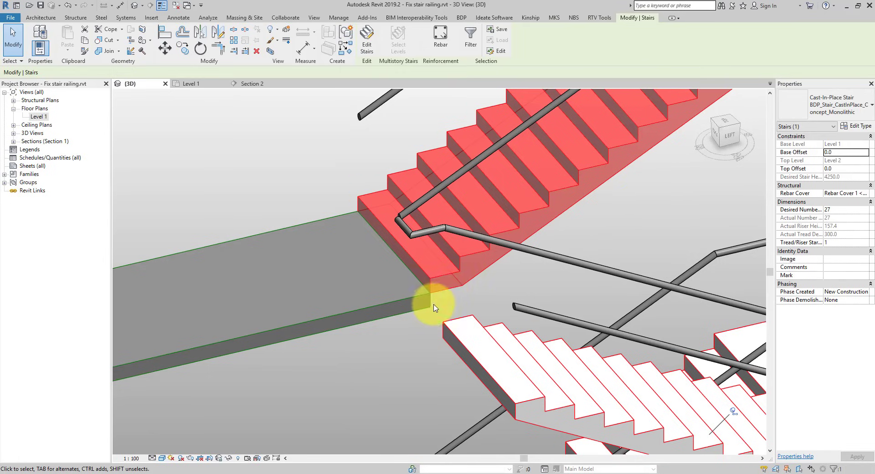
pyautogui.scroll(-4, 541, 219)
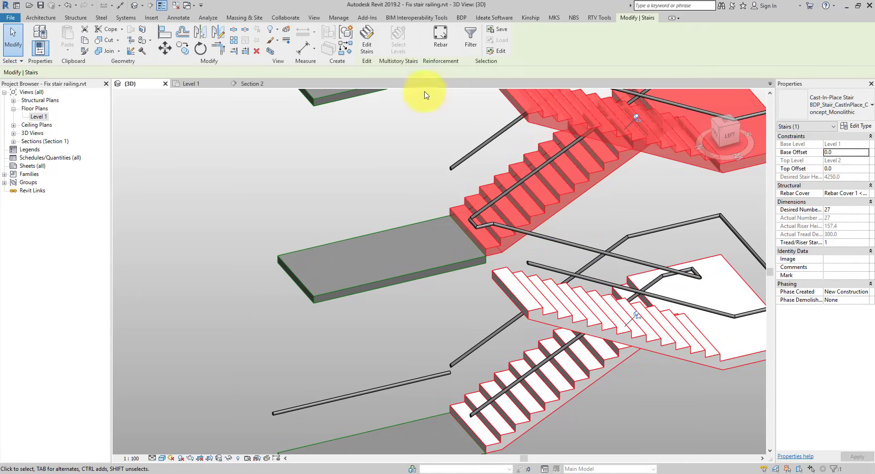
pyautogui.click(367, 50)
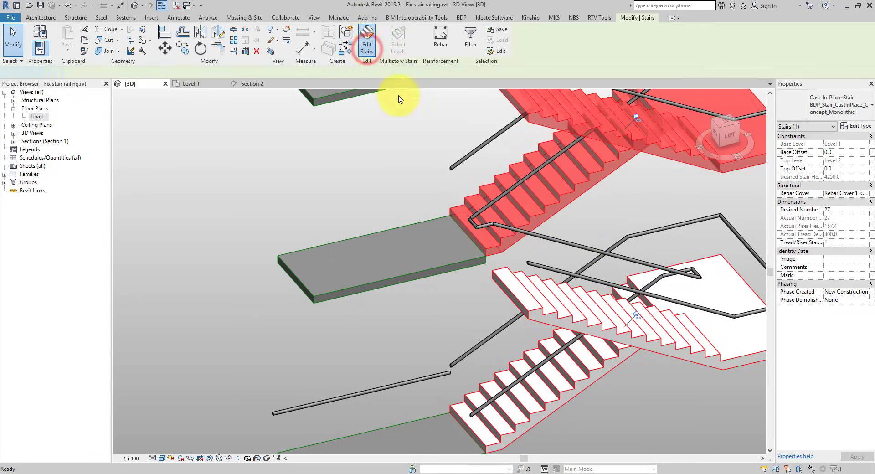
pyautogui.moveTo(488, 274); pyautogui.dragTo(518, 274, button='middle')
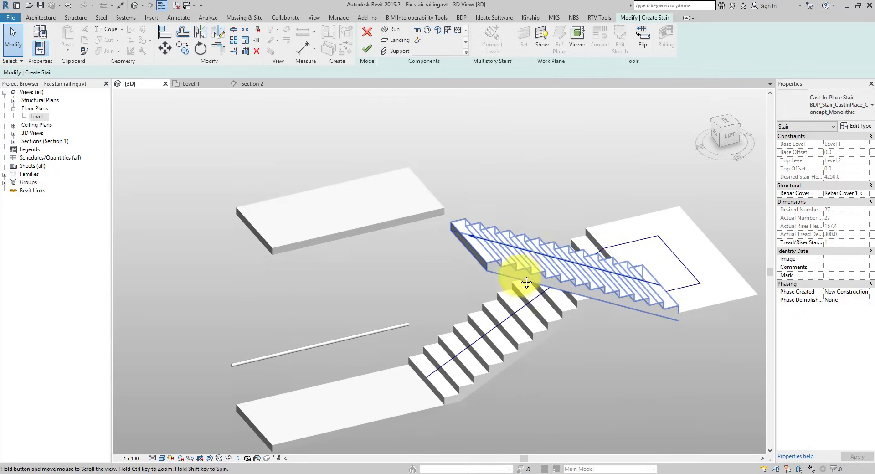
pyautogui.scroll(-3, 517, 273)
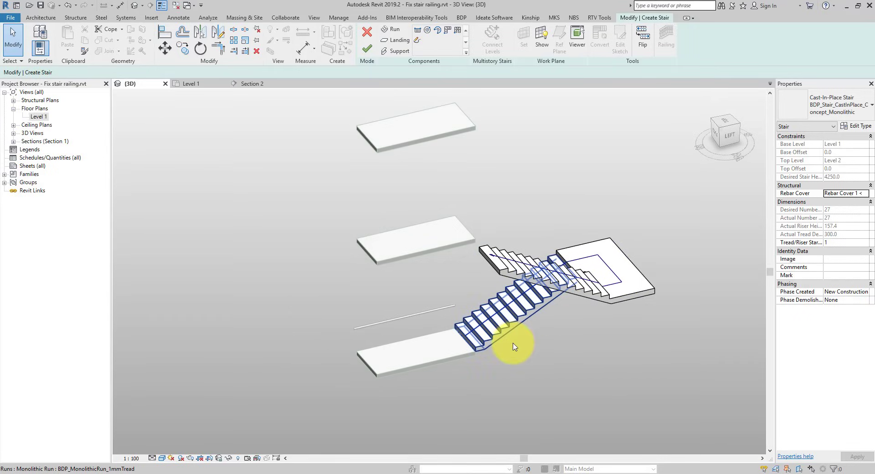
# Set the lower run's Extend Below Riser Base to -150 mm and check its base against the floor slab's underside.
pyautogui.scroll(4, 477, 358)
pyautogui.scroll(2, 477, 358)
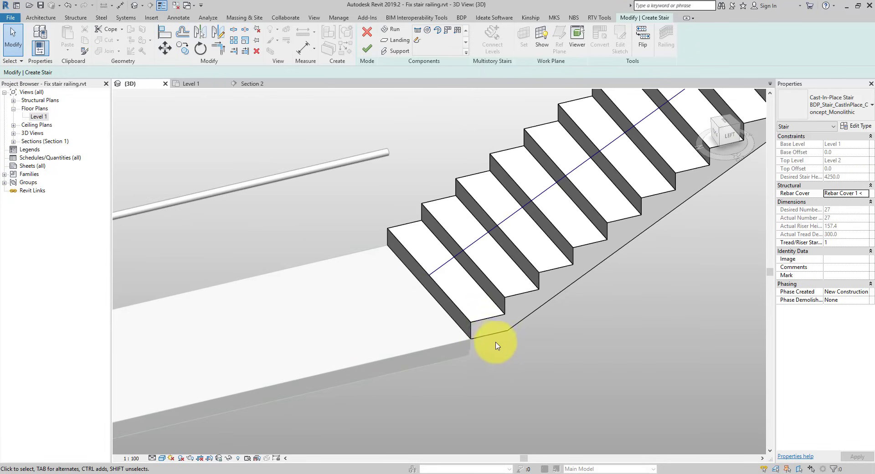
pyautogui.moveTo(683, 319); pyautogui.dragTo(620, 299)
pyautogui.click(575, 301)
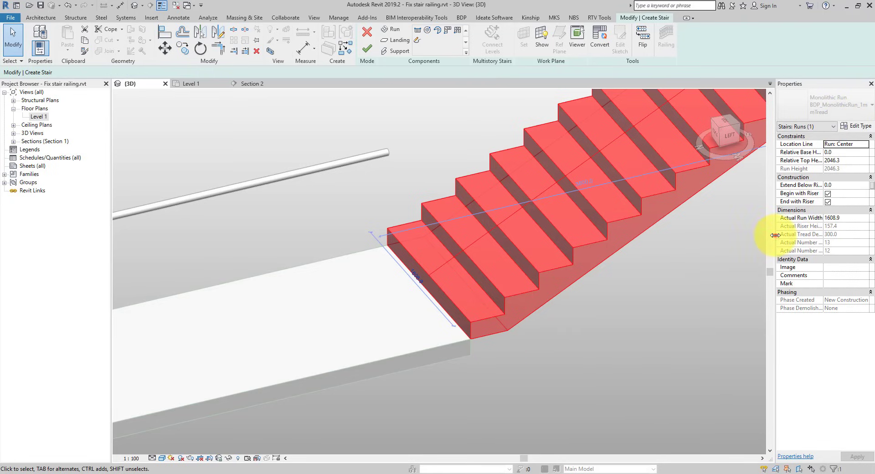
pyautogui.moveTo(775, 235); pyautogui.dragTo(728, 233)
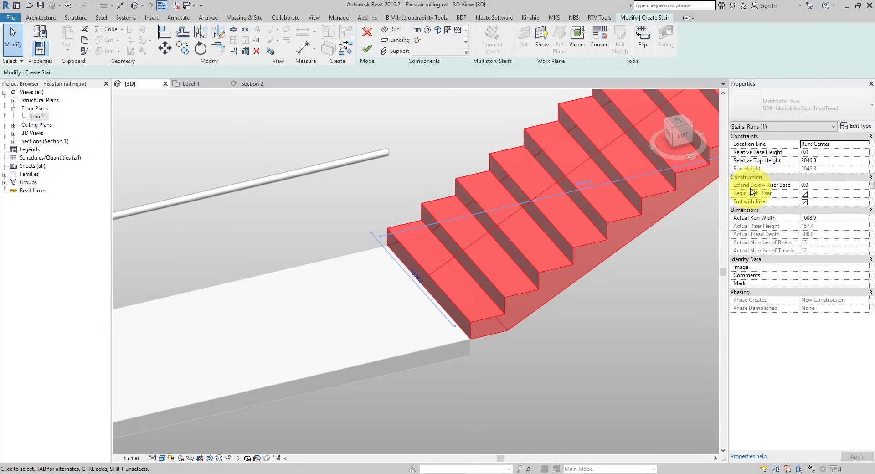
pyautogui.click(827, 187)
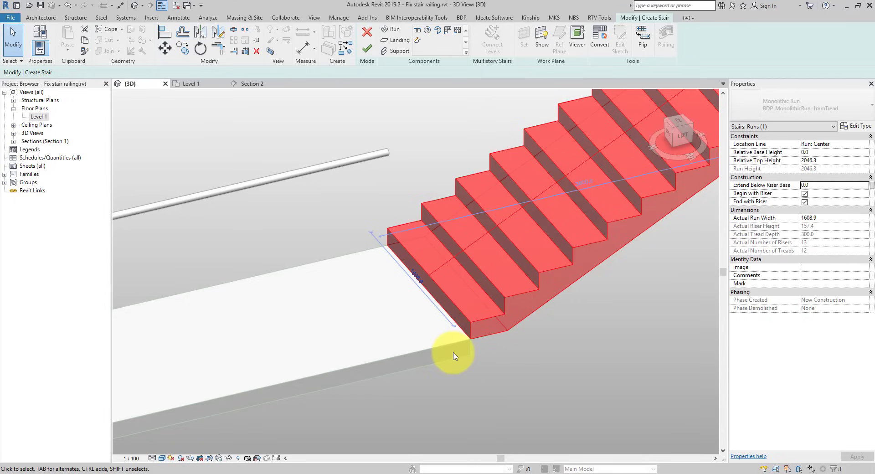
pyautogui.click(818, 187)
pyautogui.write('-')
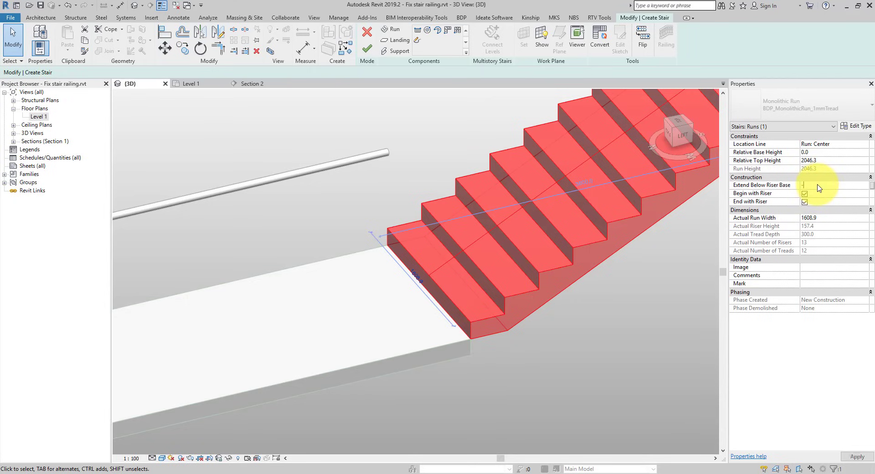
pyautogui.write('150')
pyautogui.press('Return')
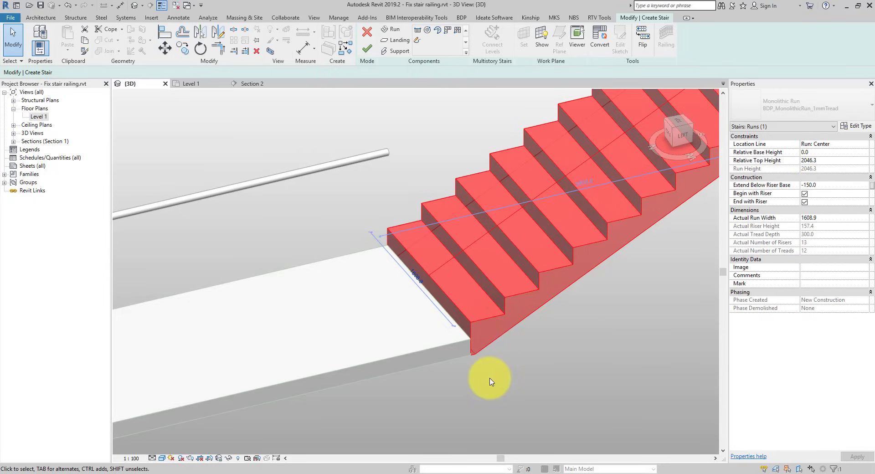
pyautogui.click(488, 361)
pyautogui.scroll(3, 474, 365)
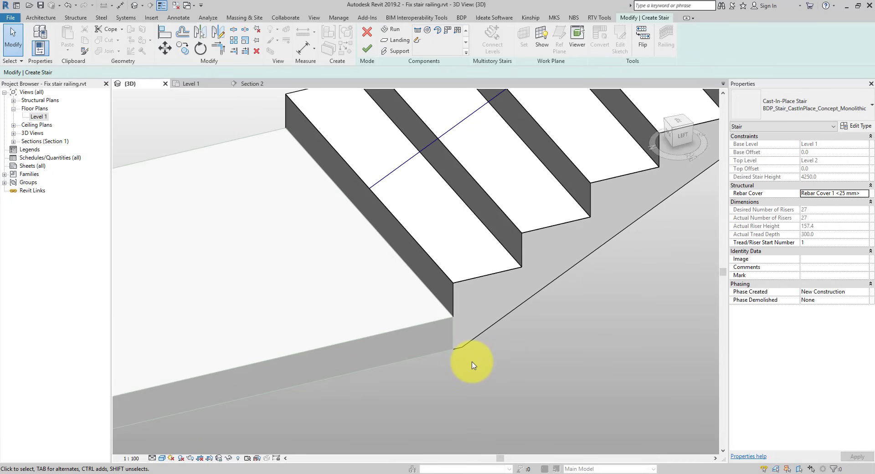
# Finish the stair edit and check how the lower runs' bases meet the floor slabs' undersides on the upper storeys.
pyautogui.scroll(-5, 474, 364)
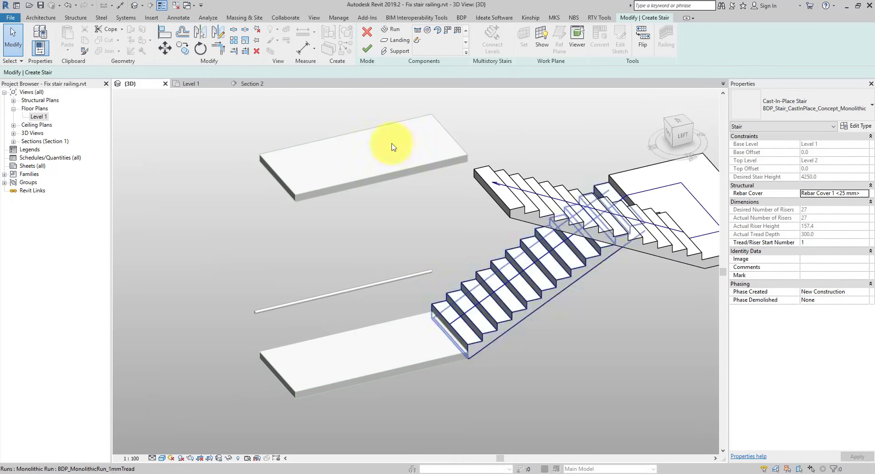
pyautogui.click(367, 47)
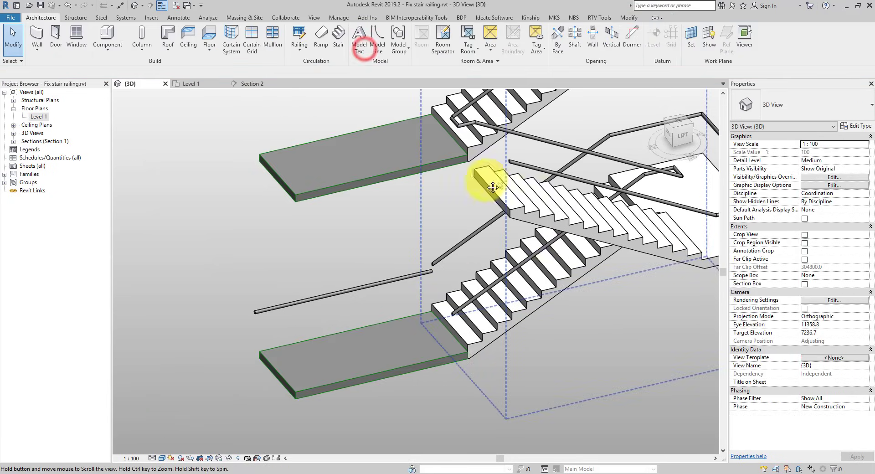
pyautogui.scroll(3, 488, 186)
pyautogui.moveTo(488, 185); pyautogui.dragTo(495, 302, button='middle')
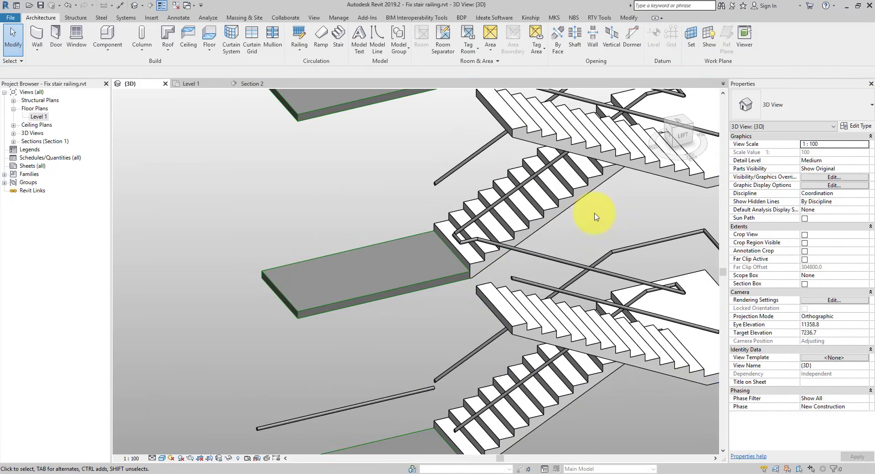
pyautogui.moveTo(446, 168); pyautogui.dragTo(463, 190, button='middle')
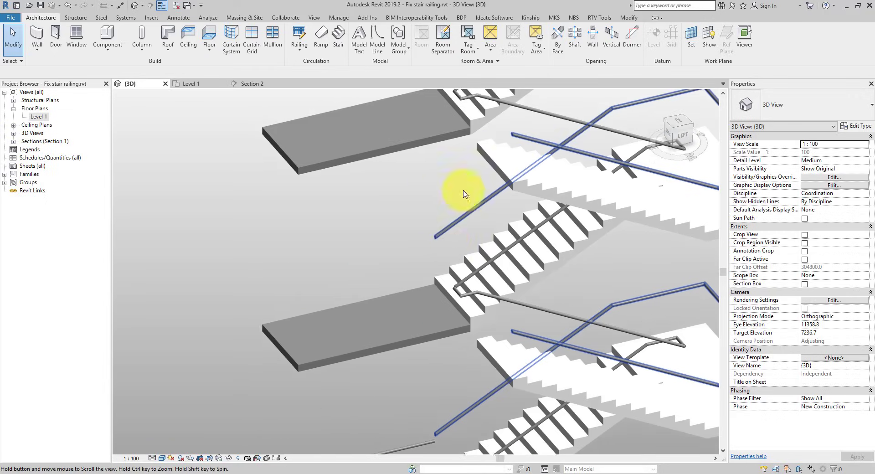
pyautogui.scroll(4, 477, 140)
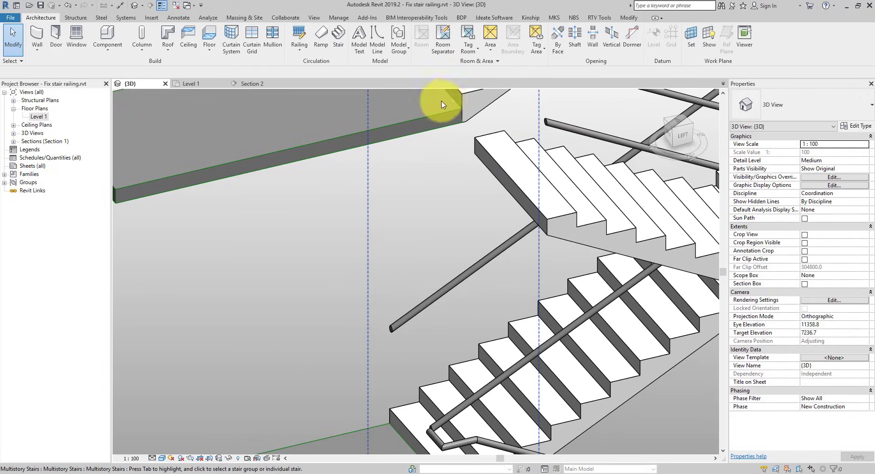
pyautogui.moveTo(508, 293); pyautogui.dragTo(488, 179, button='middle')
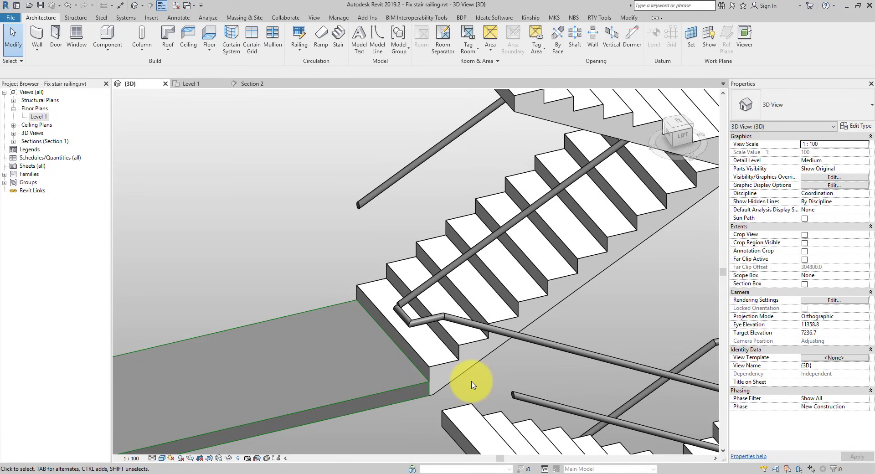
pyautogui.scroll(-5, 472, 384)
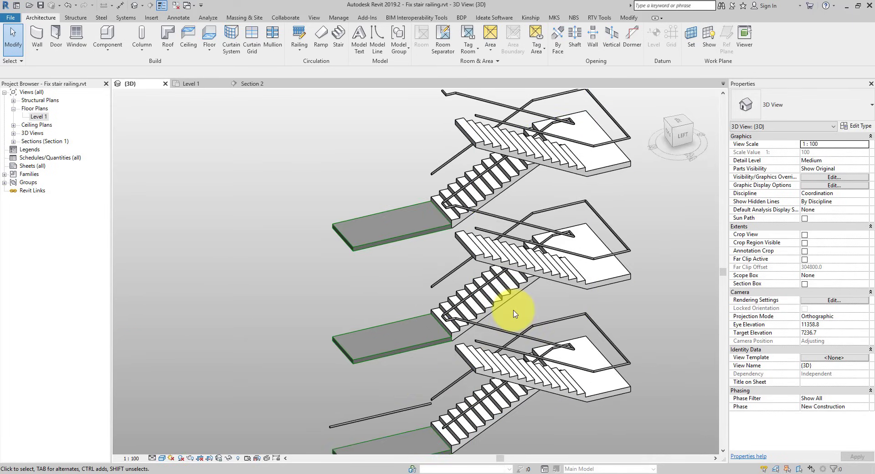